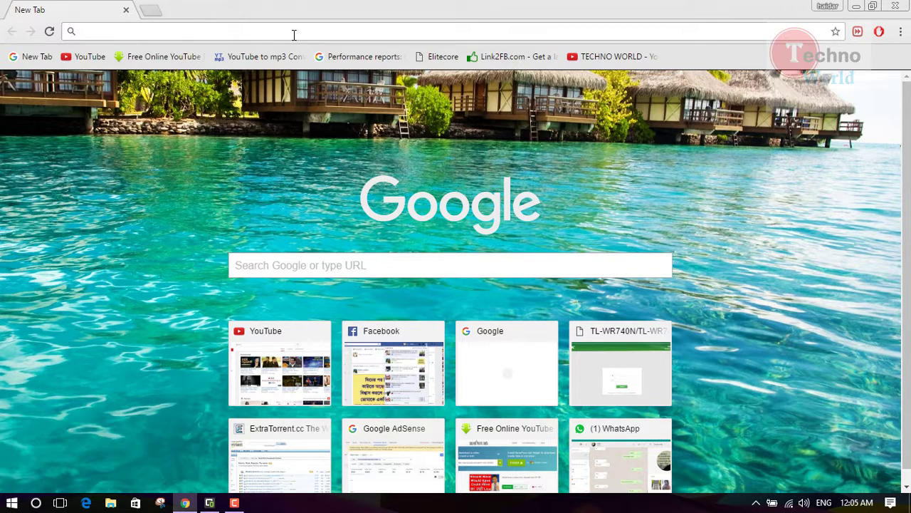
# - Open the Xender Web page at web.xender.com
pyautogui.write('web')
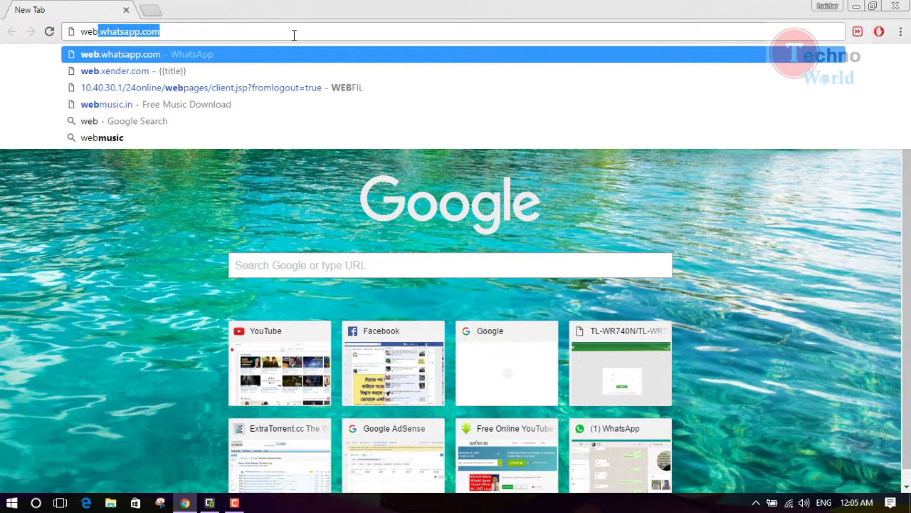
pyautogui.write('.x')
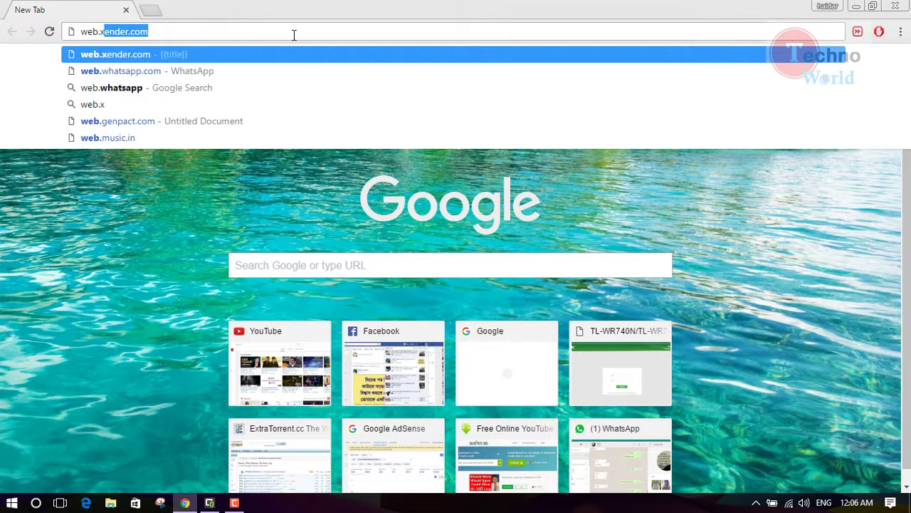
pyautogui.write('ender')
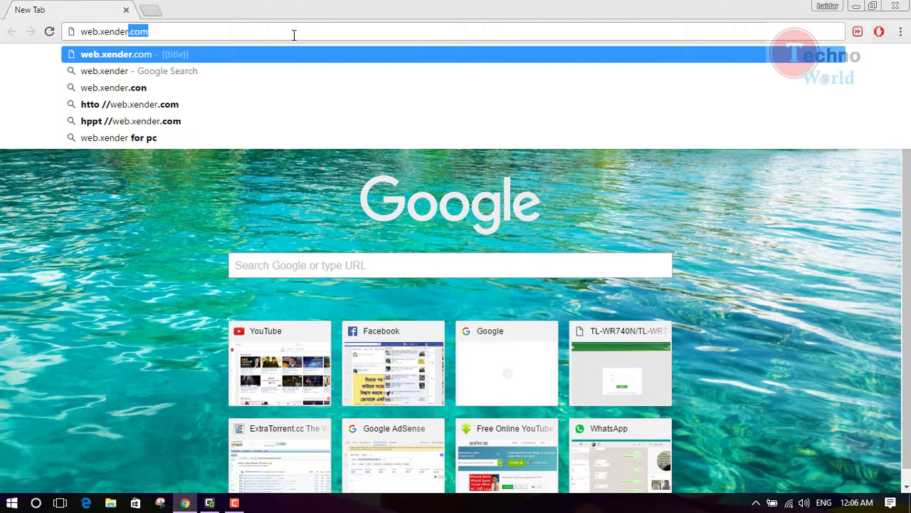
pyautogui.write('.com')
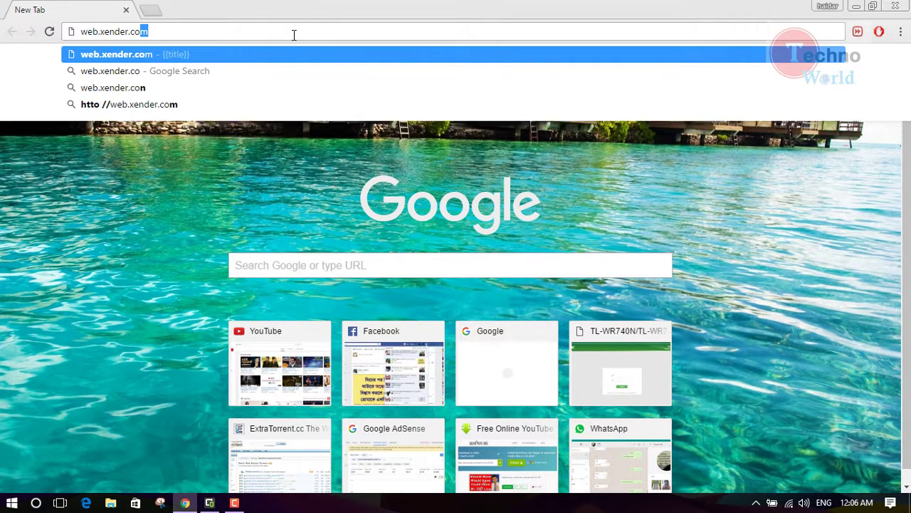
pyautogui.press('Return')
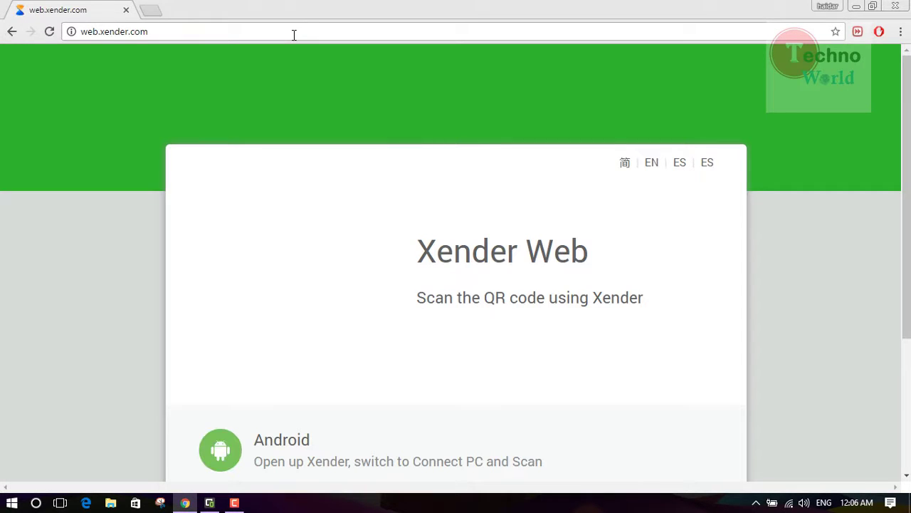
# - Switch to the MirrorGo phone window and move it clear of the Xender Web QR code
pyautogui.click(209, 503)
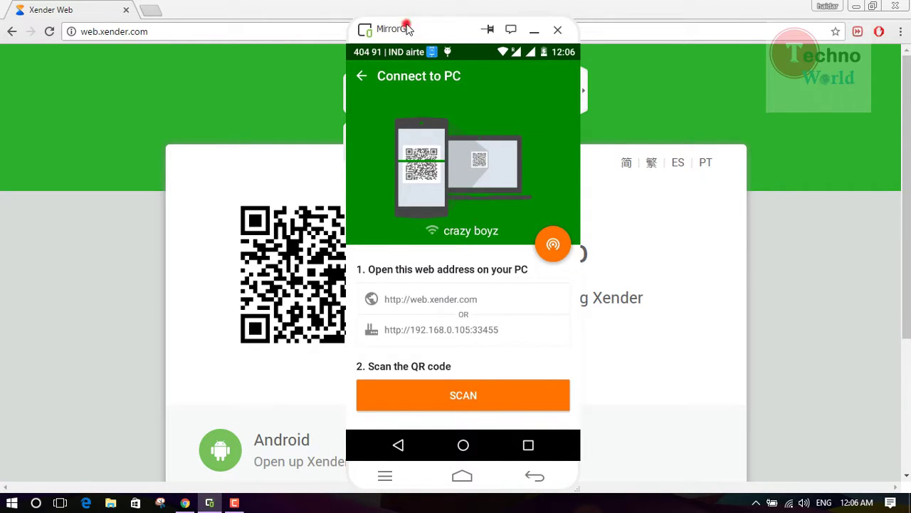
pyautogui.moveTo(406, 25); pyautogui.dragTo(608, 85)
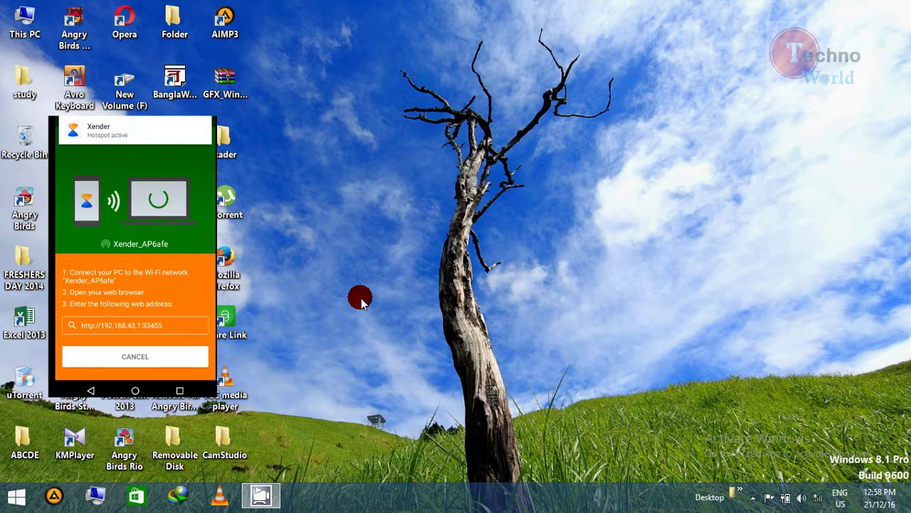
# - Disconnect the PC from the Xender_AP6afe Wi-Fi network and connect to it again
pyautogui.click(816, 498)
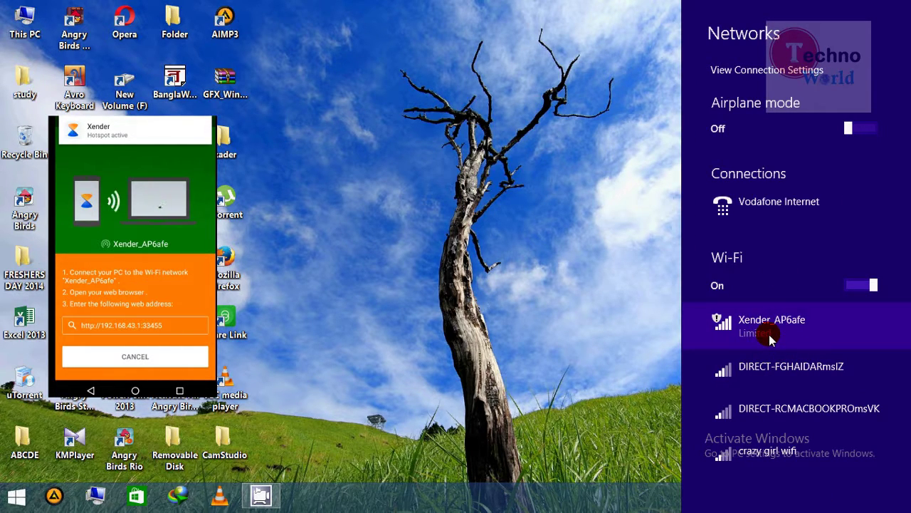
pyautogui.click(770, 339)
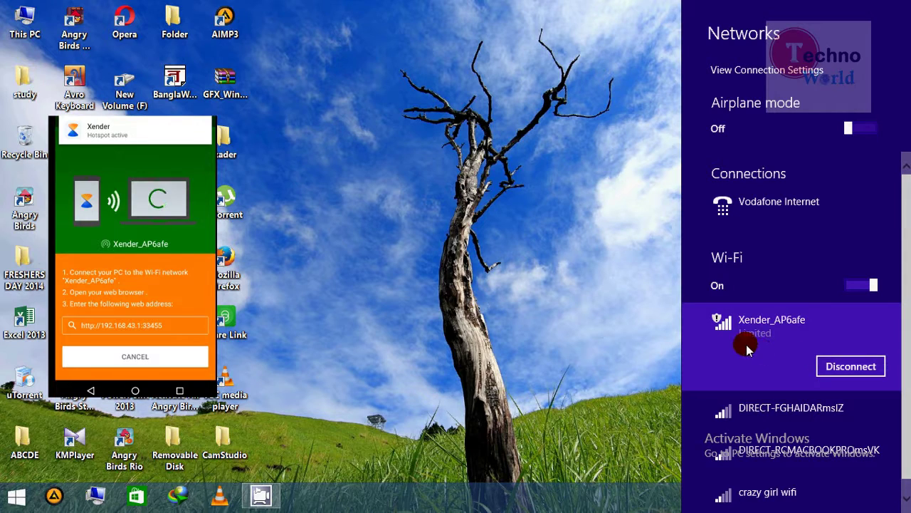
pyautogui.click(825, 364)
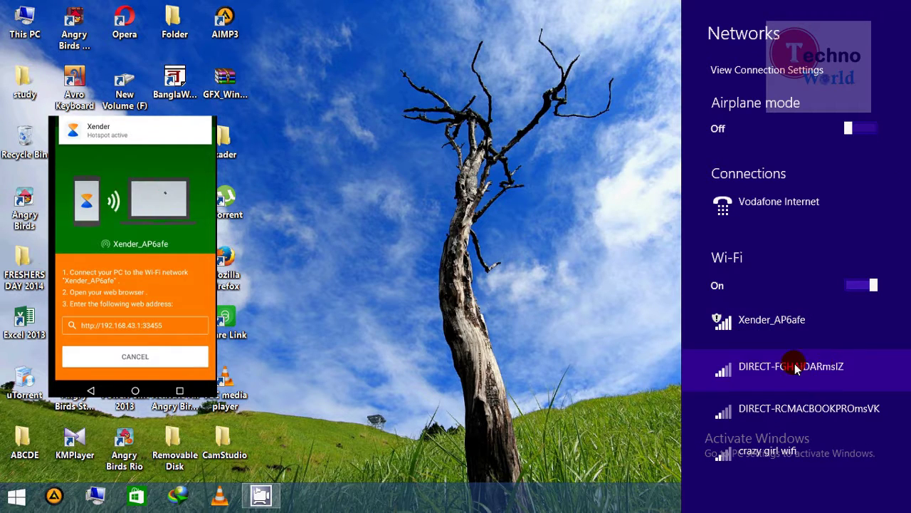
pyautogui.click(773, 320)
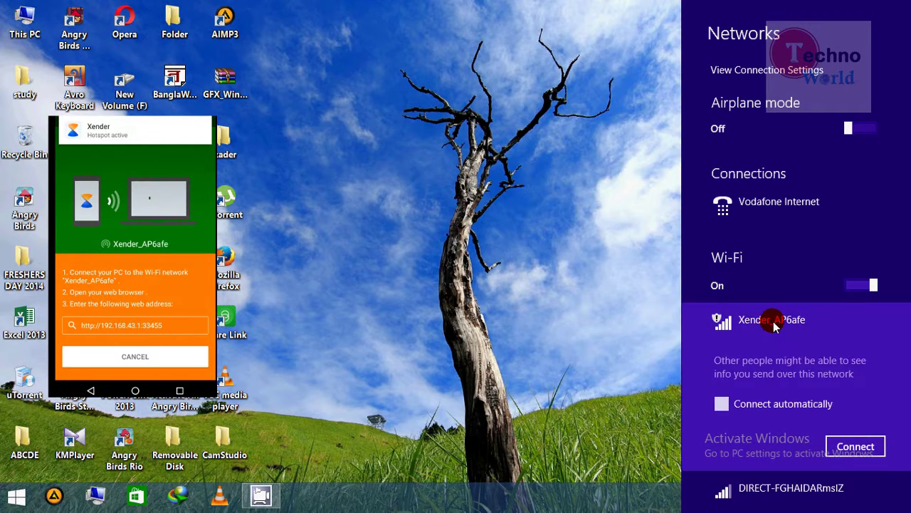
pyautogui.click(844, 443)
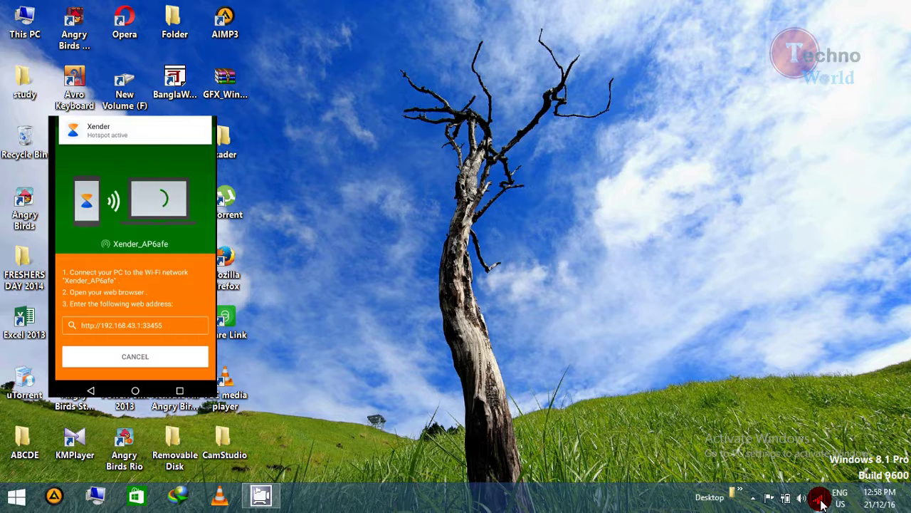
# - Launch the Chrome browser from the desktop
pyautogui.doubleClick(225, 264)
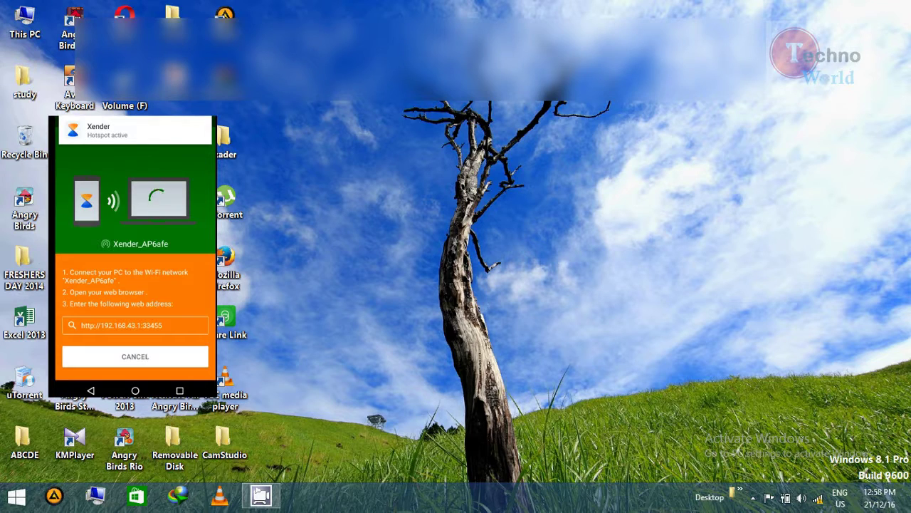
pyautogui.rightClick(130, 24)
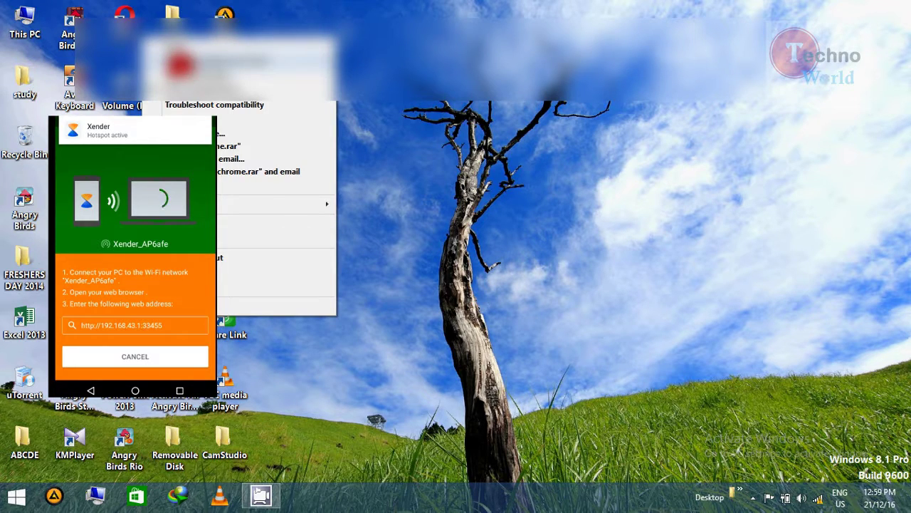
pyautogui.press('Escape')
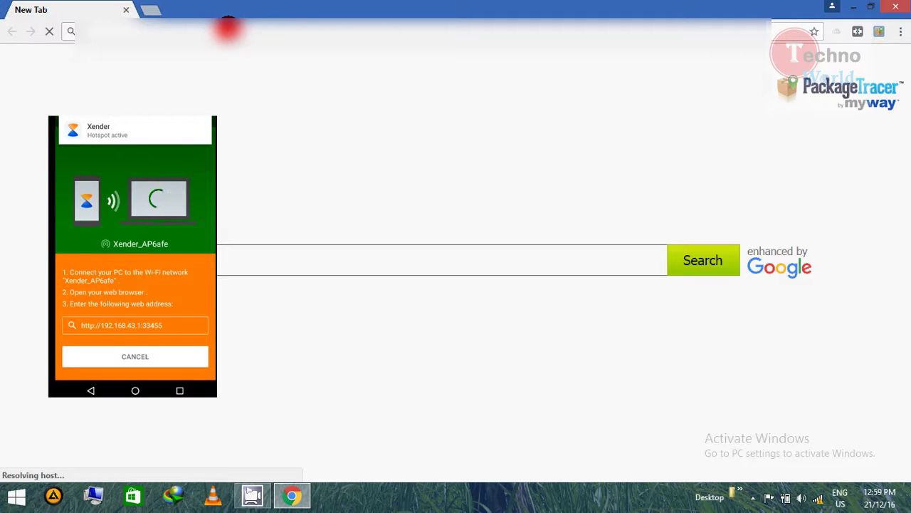
pyautogui.write('htt')
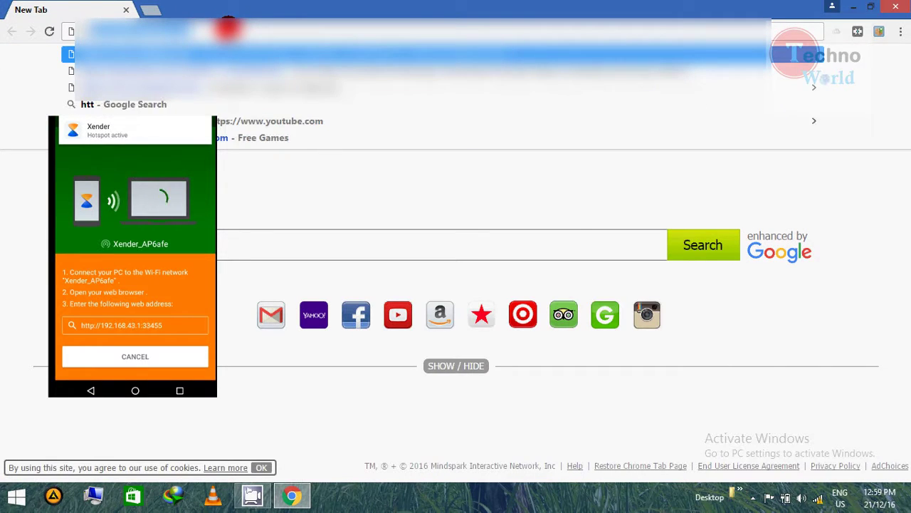
pyautogui.write('p')
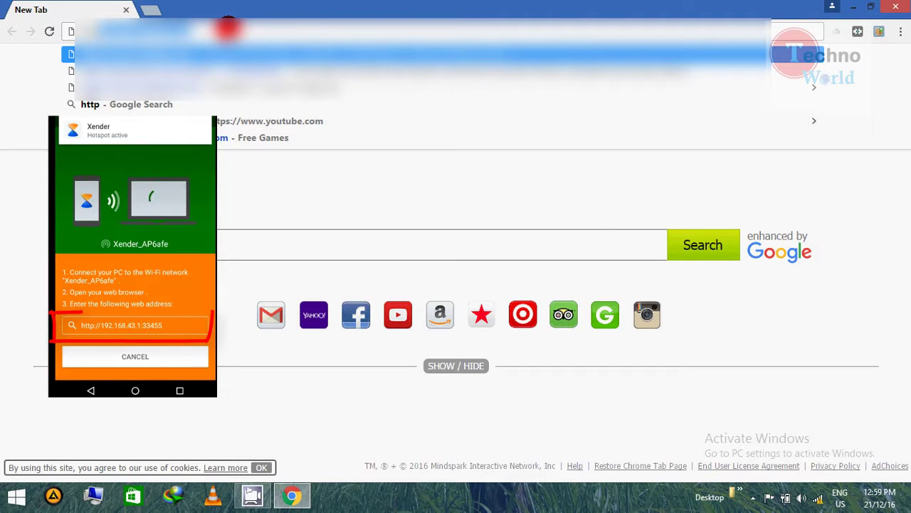
pyautogui.write('://')
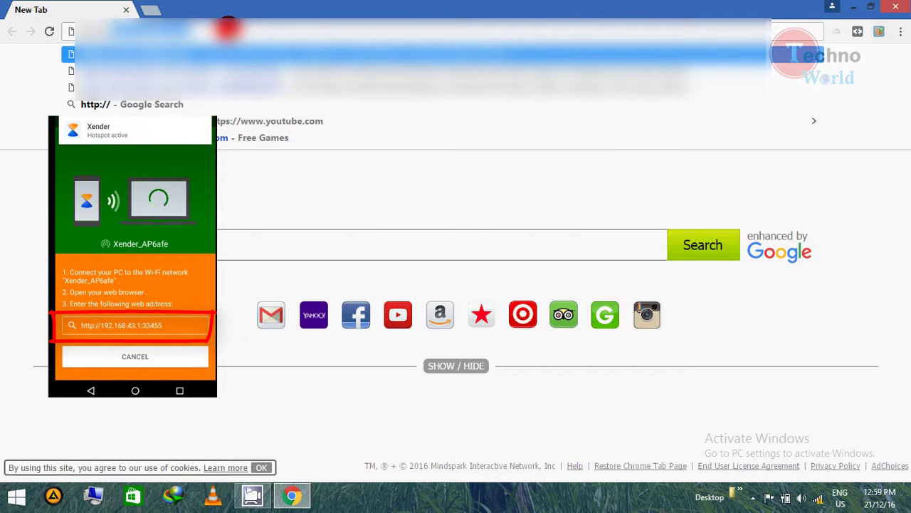
pyautogui.write('192')
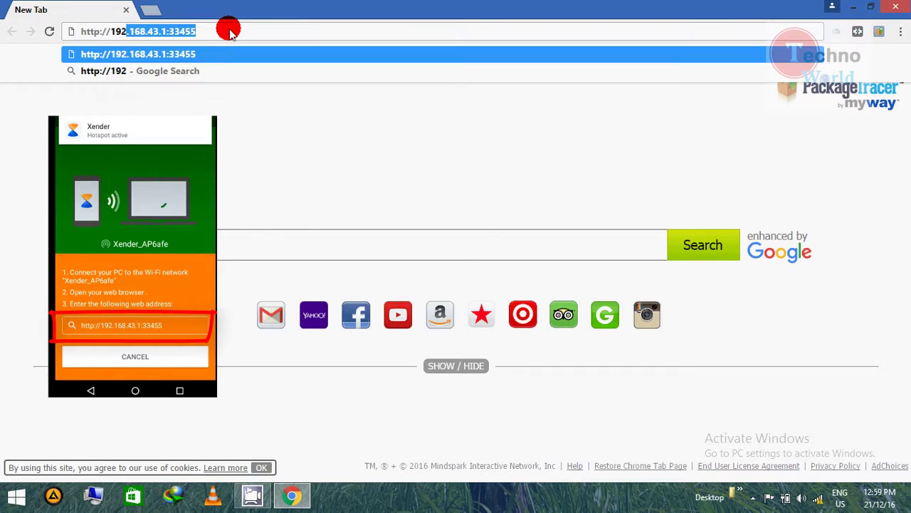
pyautogui.write('.168')
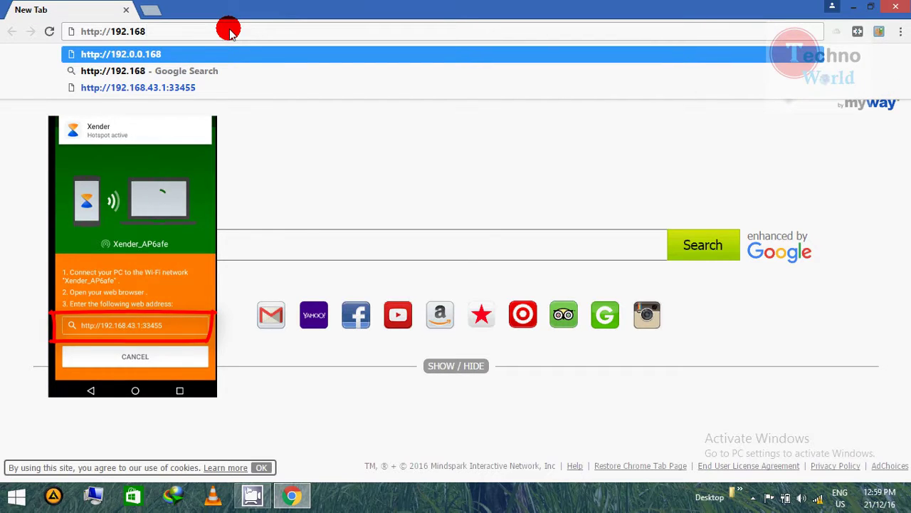
pyautogui.write('.')
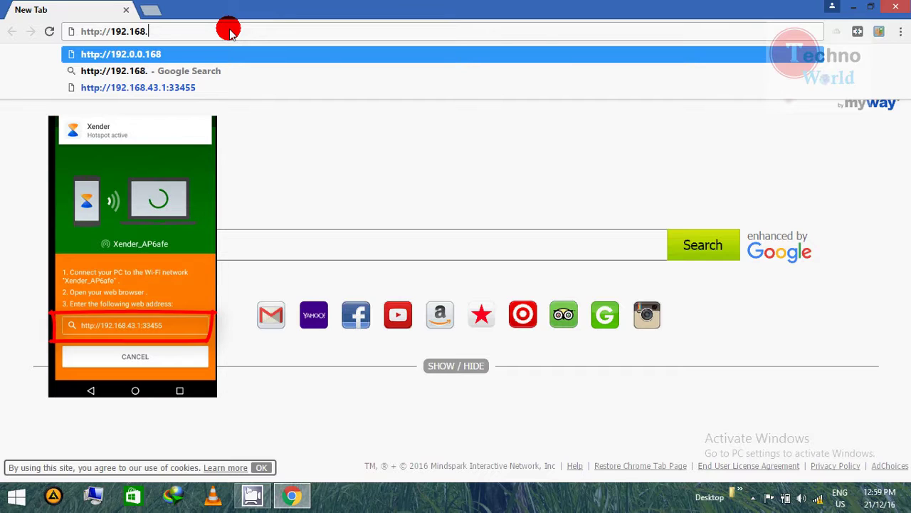
pyautogui.write('4')
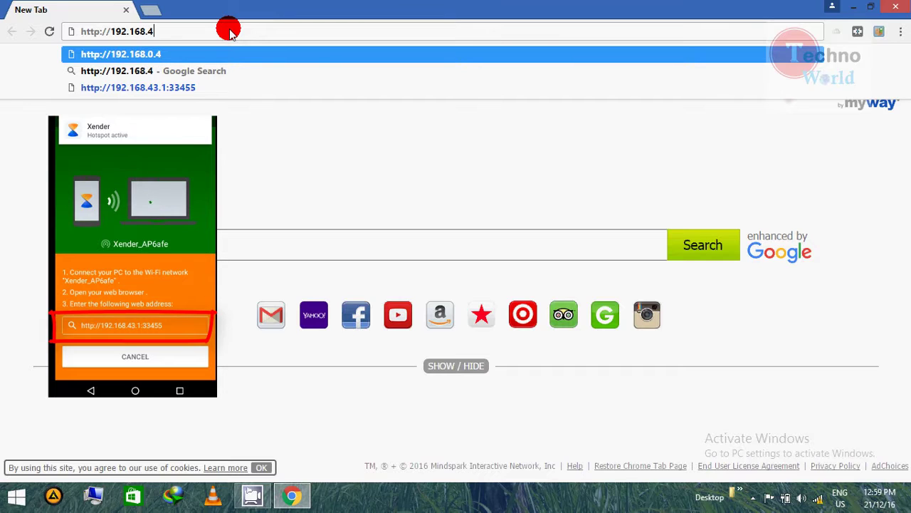
pyautogui.write('3.')
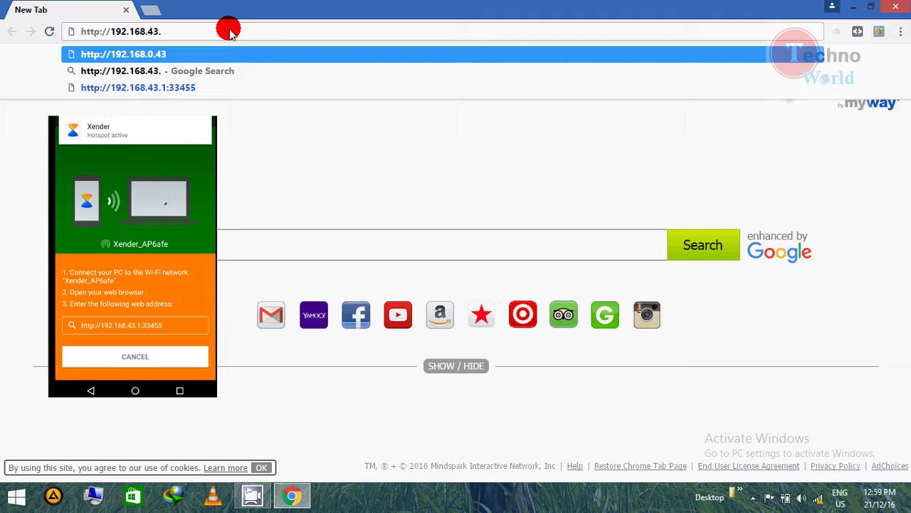
pyautogui.write('1')
pyautogui.press('Return')
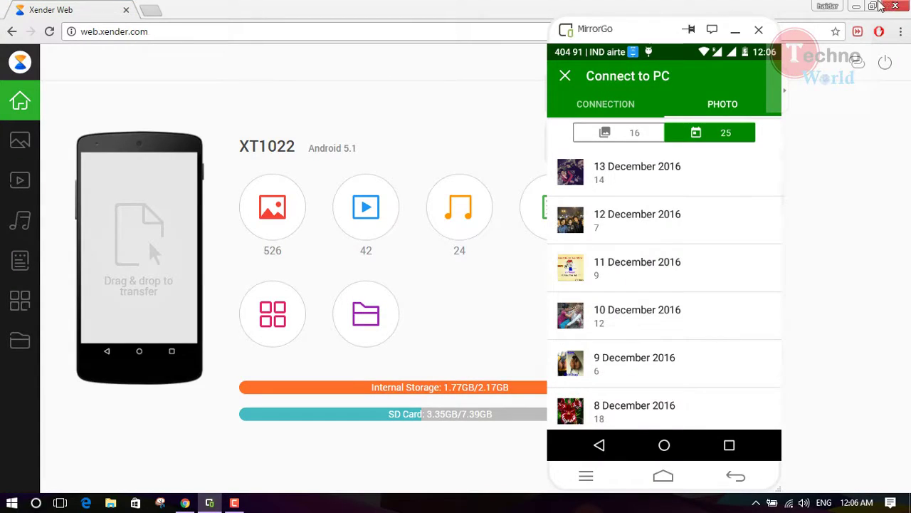
# - Restore the Xender Web browser window to a smaller size and arrange it side by side with the MirrorGo phone window
pyautogui.click(878, 6)
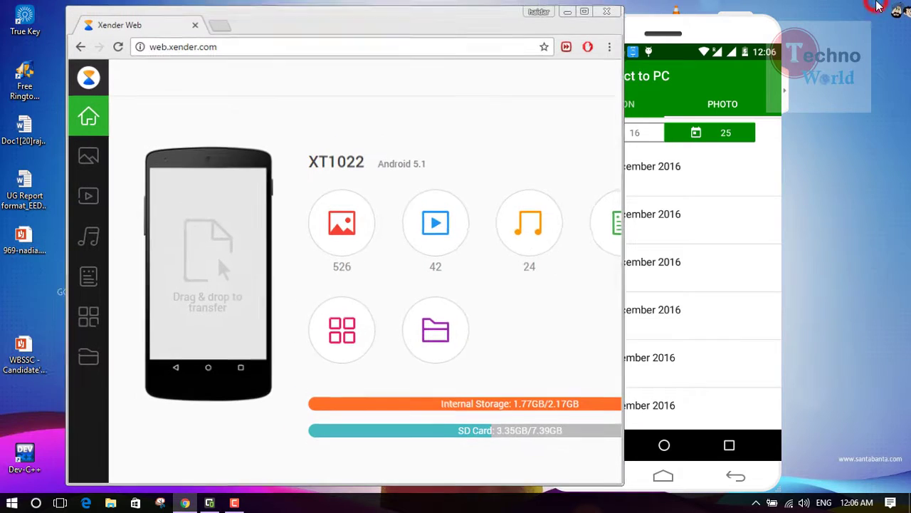
pyautogui.moveTo(467, 21); pyautogui.dragTo(381, 20)
pyautogui.moveTo(611, 26)
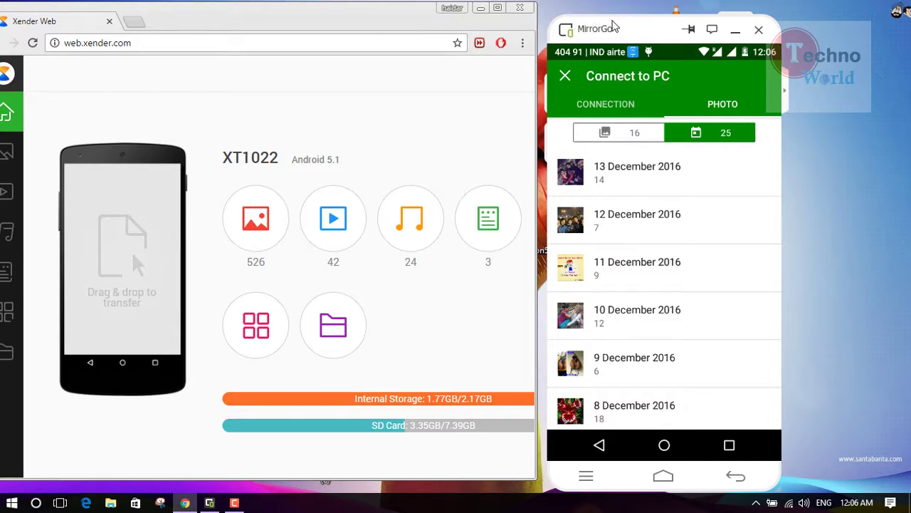
pyautogui.moveTo(617, 33); pyautogui.dragTo(726, 44)
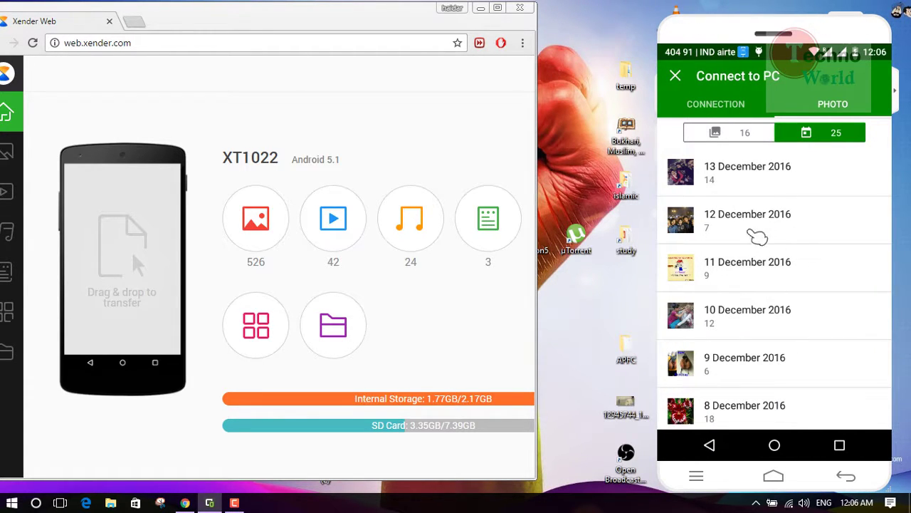
pyautogui.moveTo(302, 22); pyautogui.dragTo(396, 31)
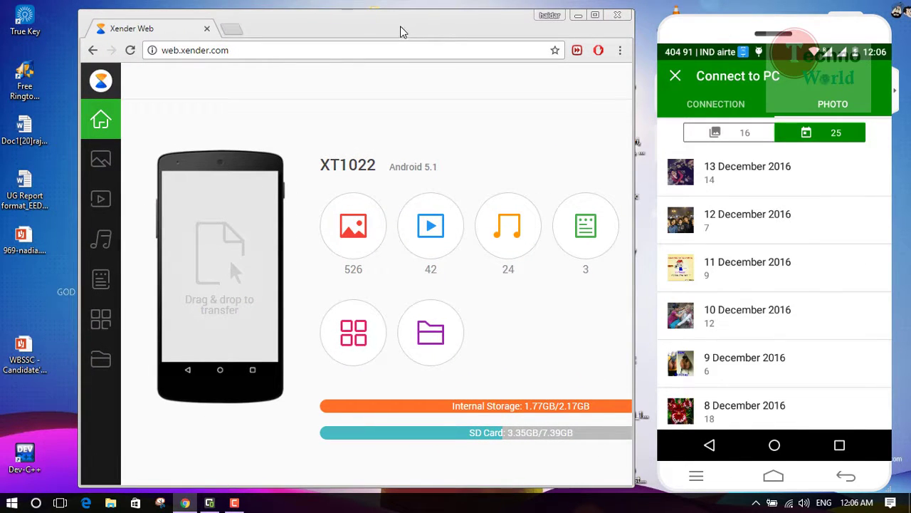
# - Open the phone's Files section in Xender Web and browse the folders of Phone Storage
pyautogui.click(98, 367)
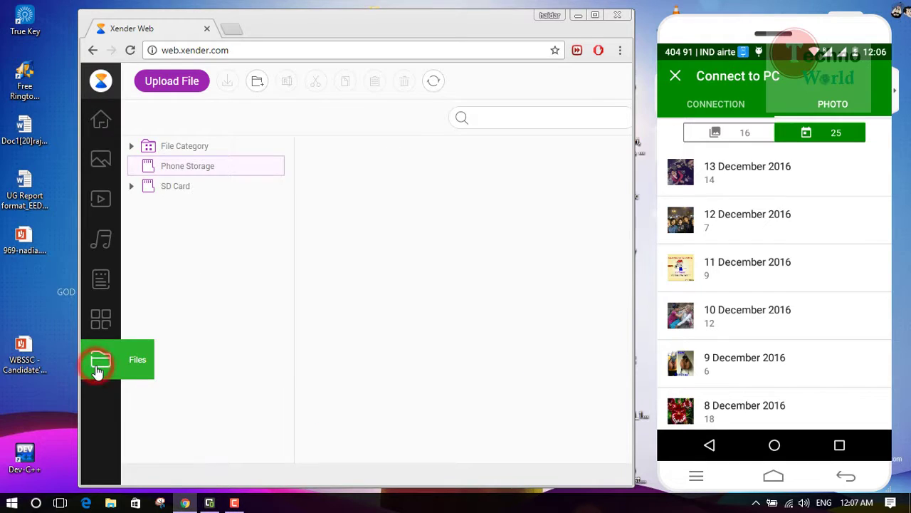
pyautogui.click(134, 168)
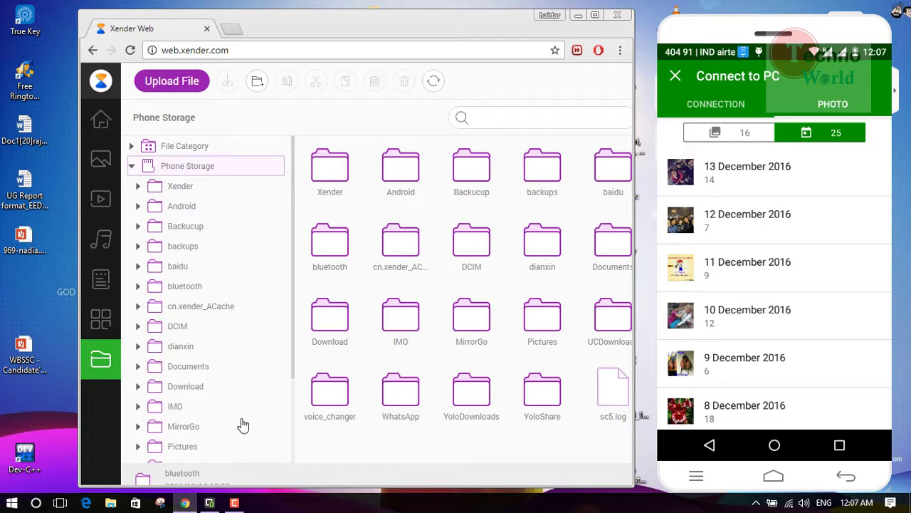
pyautogui.scroll(-1, 242, 423)
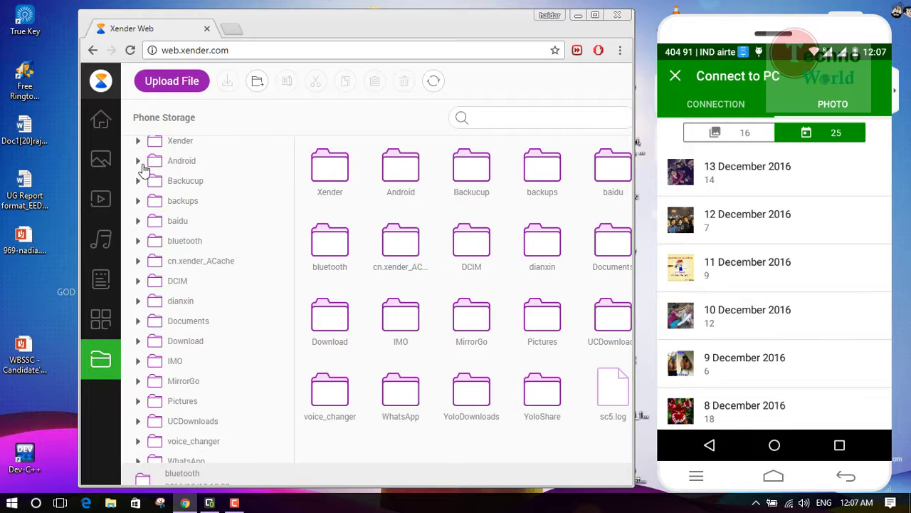
pyautogui.scroll(2, 142, 171)
pyautogui.press('super+s')
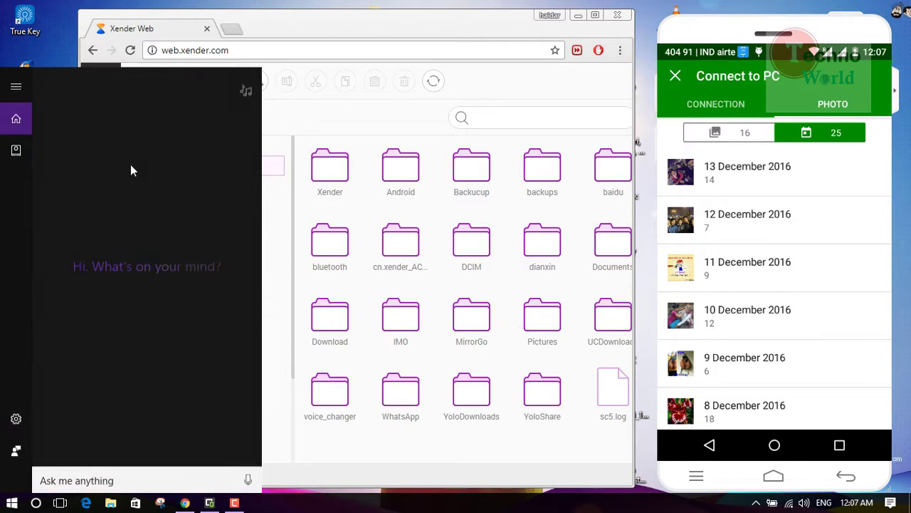
pyautogui.click(332, 109)
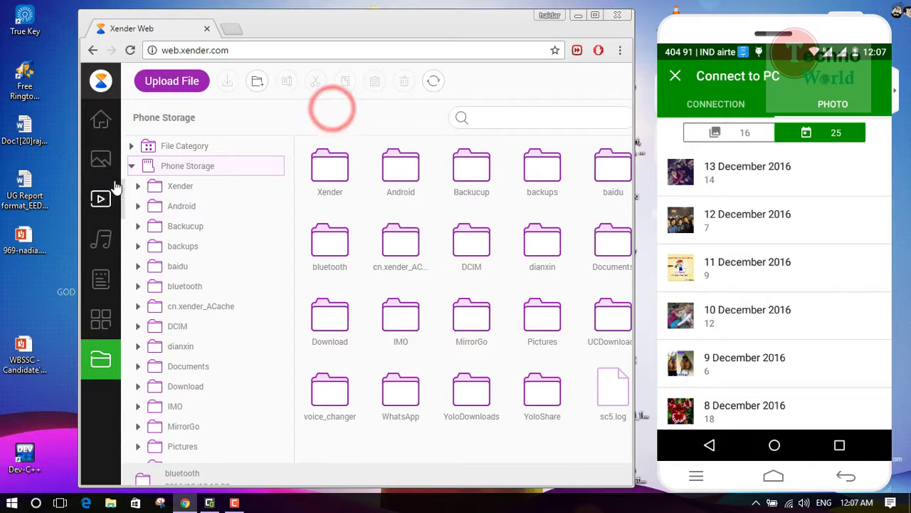
# - Collapse the Phone Storage folder tree and expand the SD Card one
pyautogui.click(132, 167)
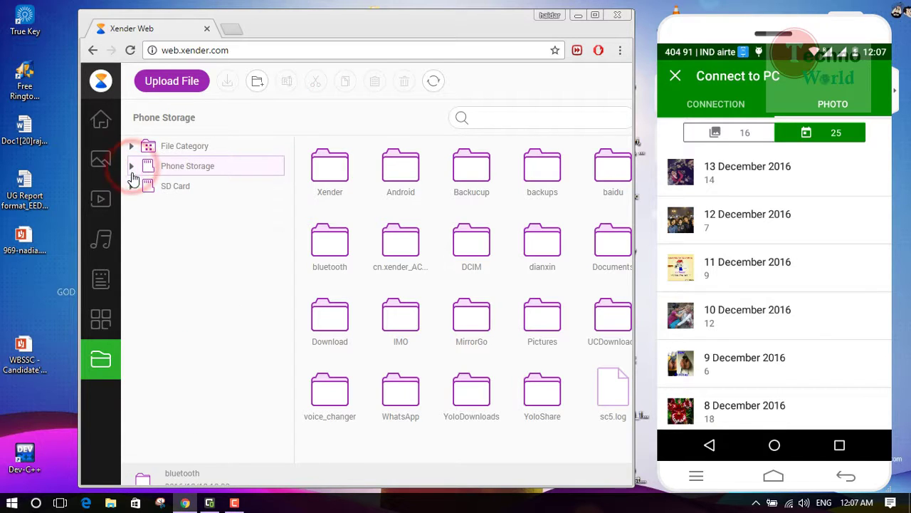
pyautogui.click(131, 187)
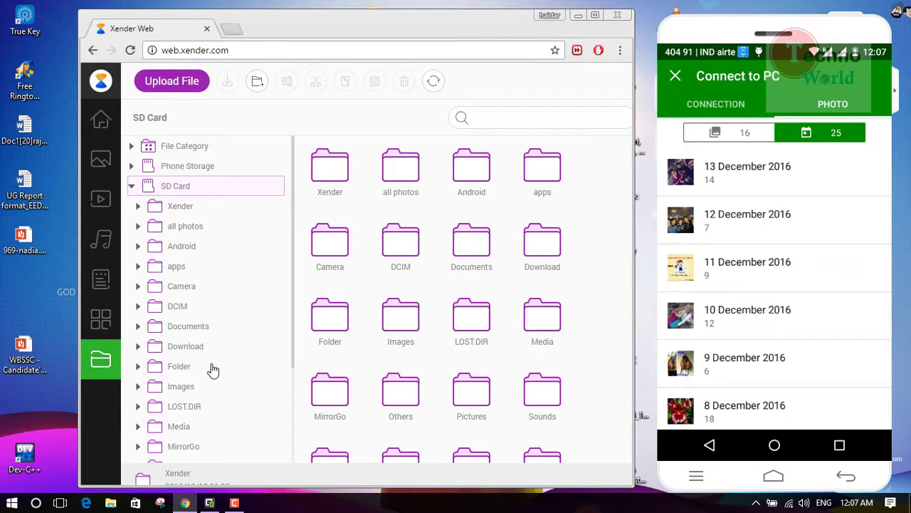
# - Look through the SD Card folder tree and open its Videos folder
pyautogui.scroll(-2, 218, 376)
pyautogui.scroll(-5, 219, 377)
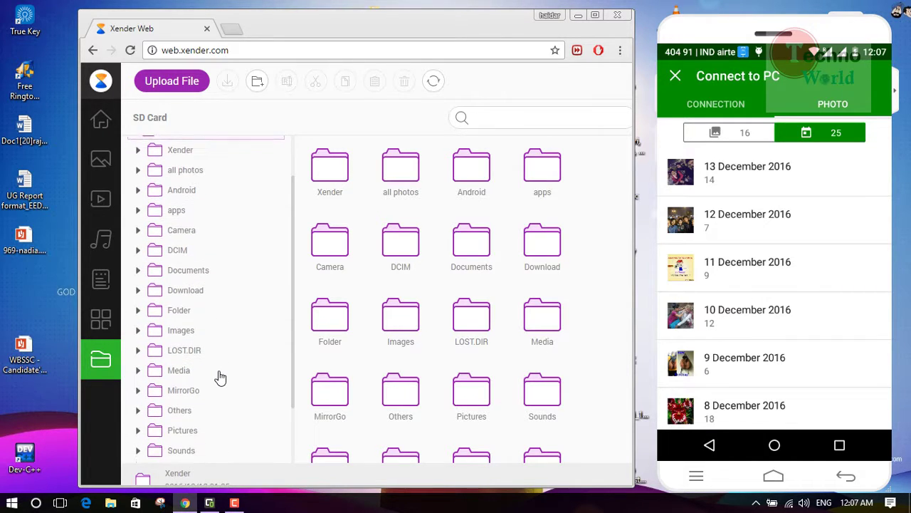
pyautogui.scroll(-1, 219, 376)
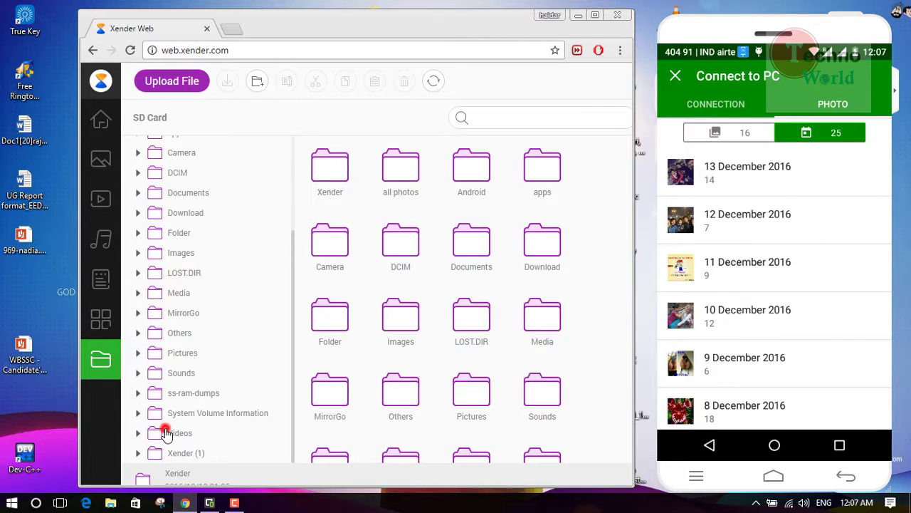
pyautogui.click(165, 434)
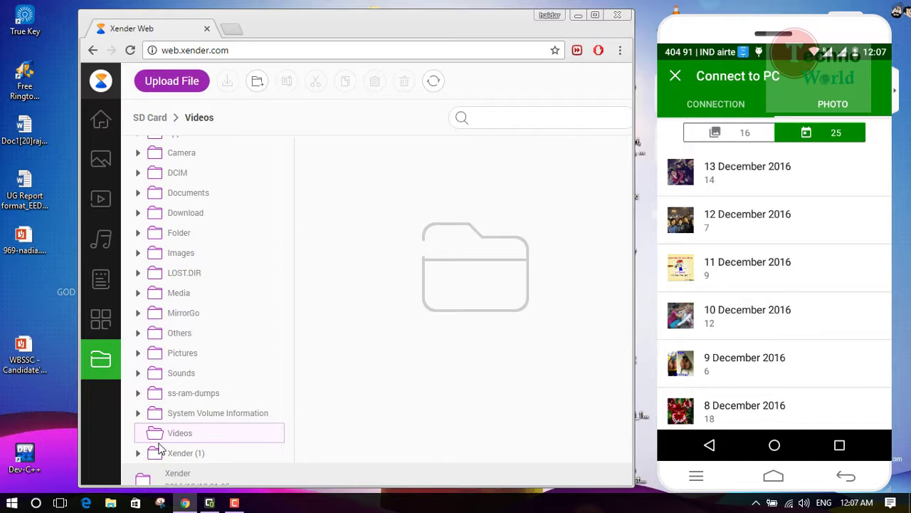
pyautogui.scroll(1, 203, 443)
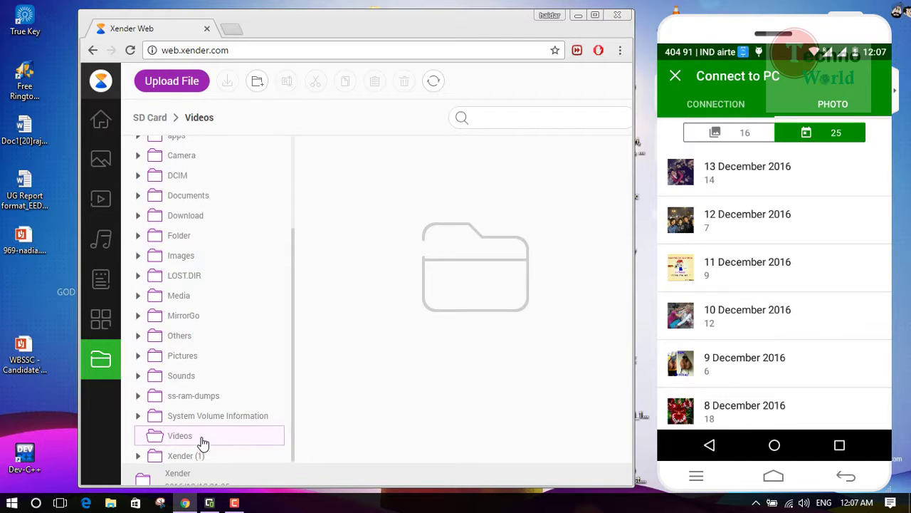
# - Open the Video subfolder of the MirrorGo folder on the SD Card
pyautogui.click(187, 322)
pyautogui.click(471, 174)
pyautogui.doubleClick(472, 174)
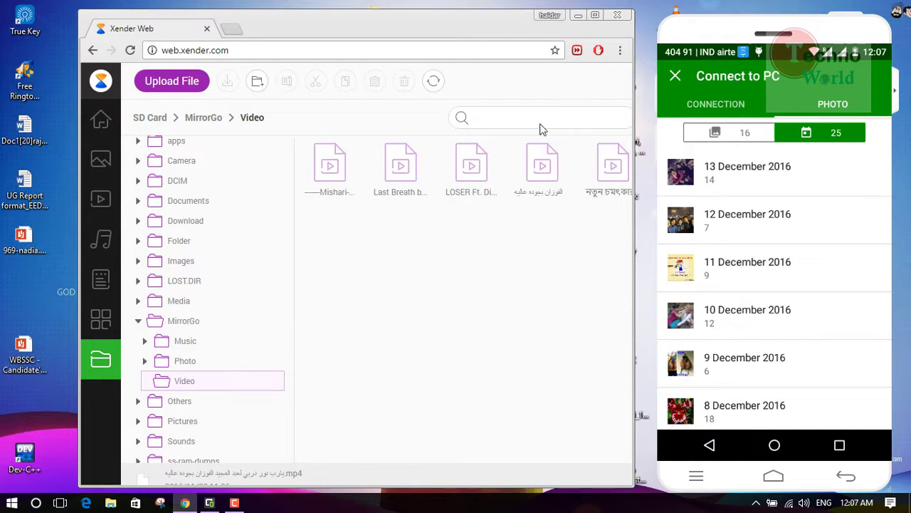
# - Download LOSER Ft. Dino James.mp4 from the phone and save it to the computer's Desktop
pyautogui.click(467, 180)
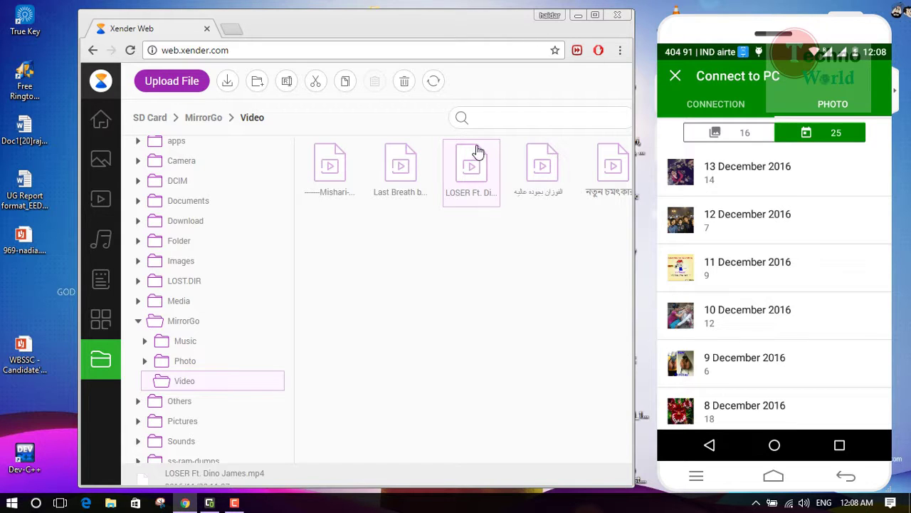
pyautogui.click(228, 81)
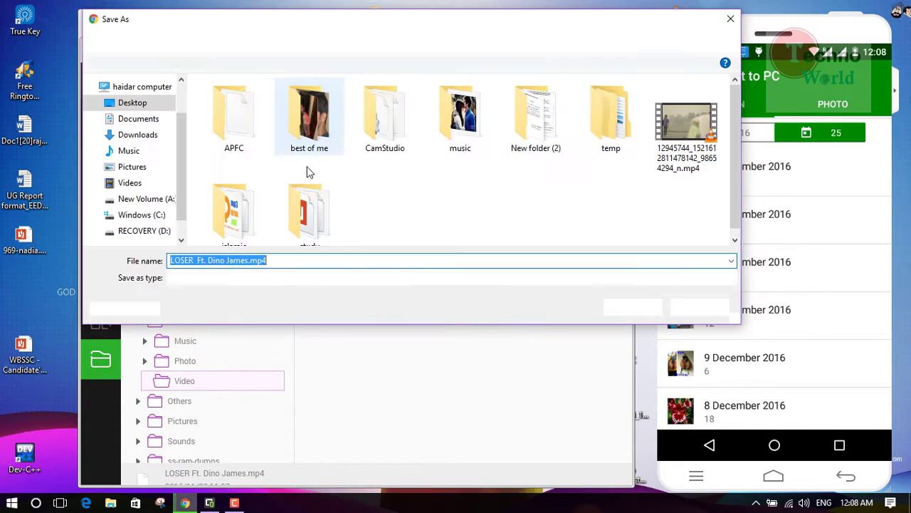
pyautogui.click(133, 105)
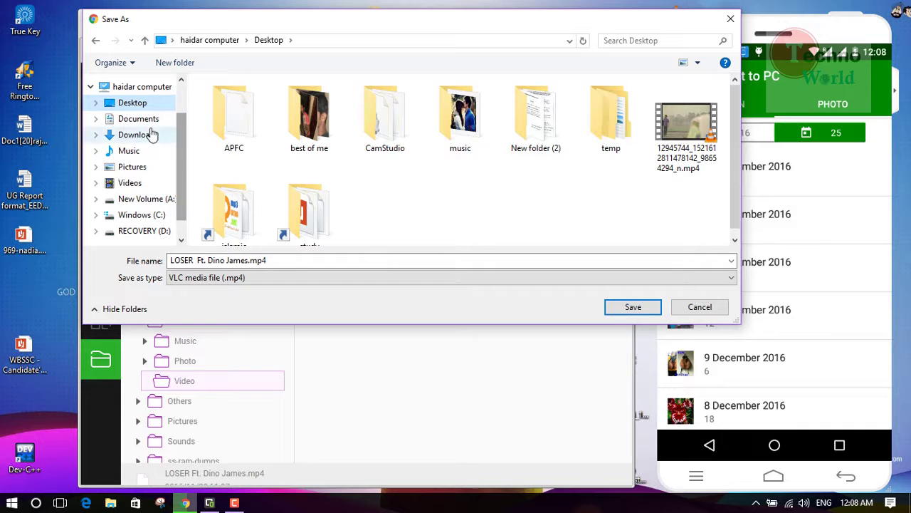
pyautogui.click(618, 308)
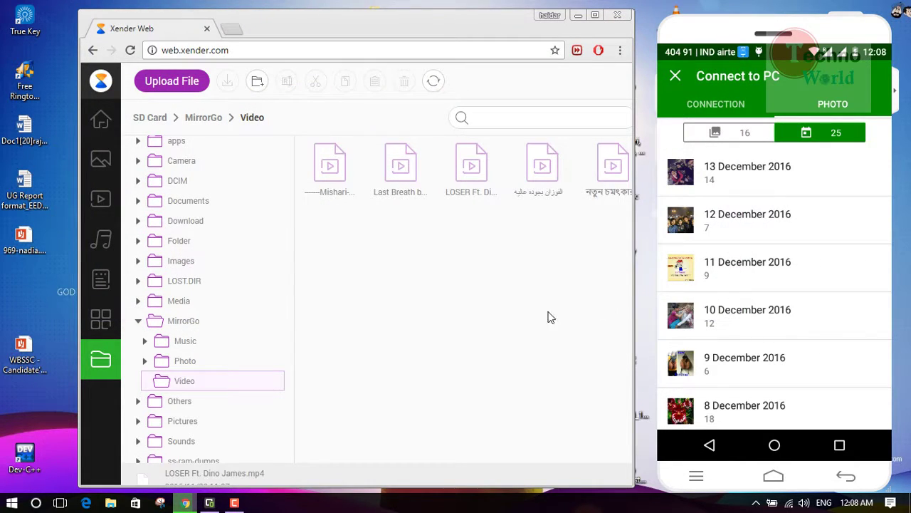
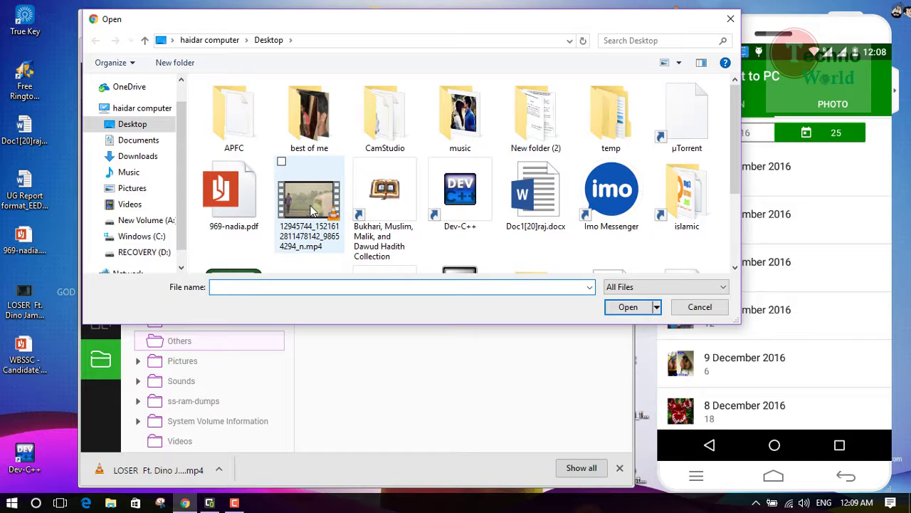
# - Upload the 12945744 MP4 video from the Desktop into the SD Card's Others folder and open the Sounds folder
pyautogui.doubleClick(311, 210)
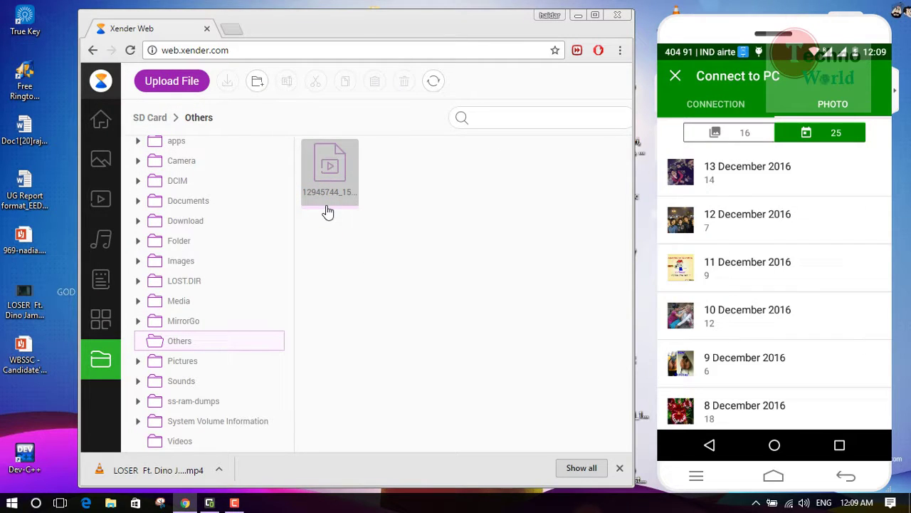
pyautogui.click(338, 171)
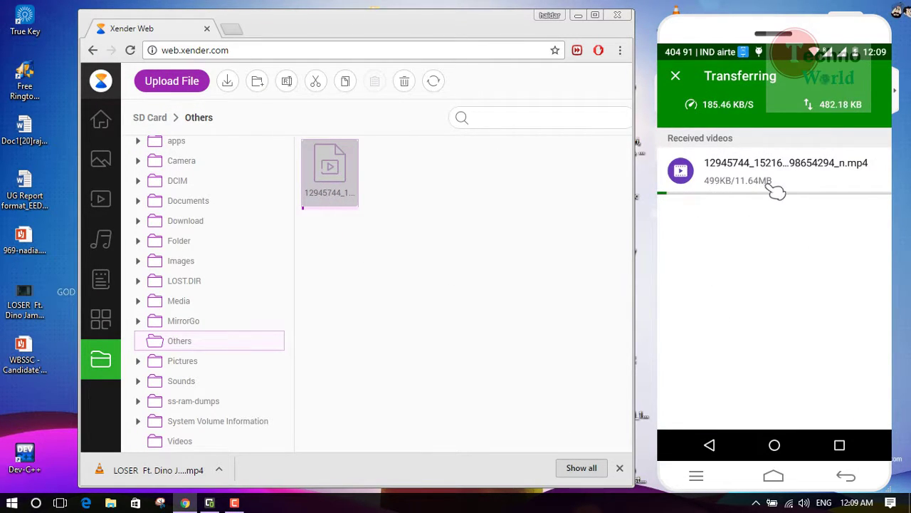
pyautogui.click(238, 385)
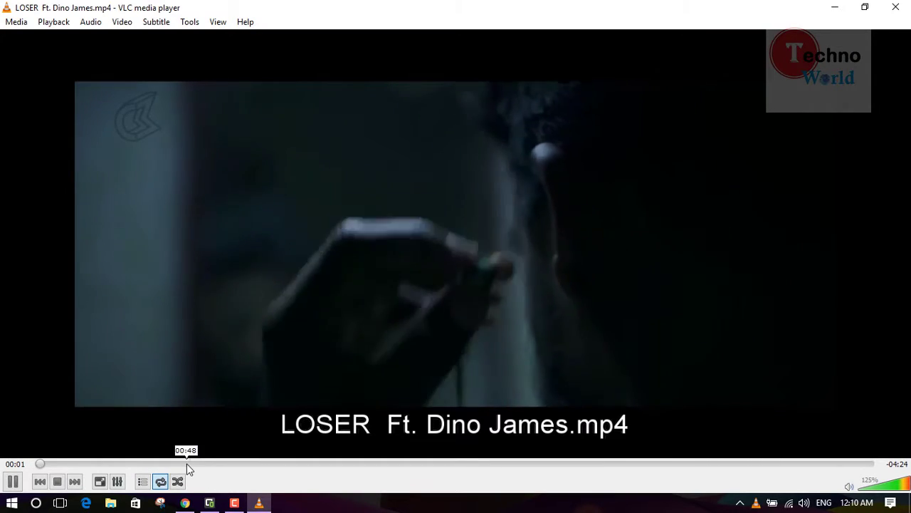
# - Check the downloaded LOSER video in VLC from 00:48, and play the received video on the phone
pyautogui.click(187, 463)
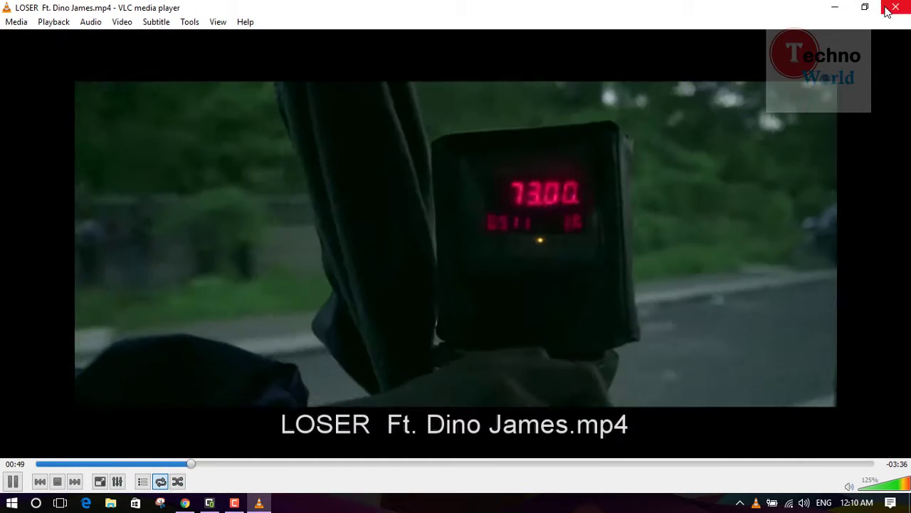
pyautogui.click(890, 8)
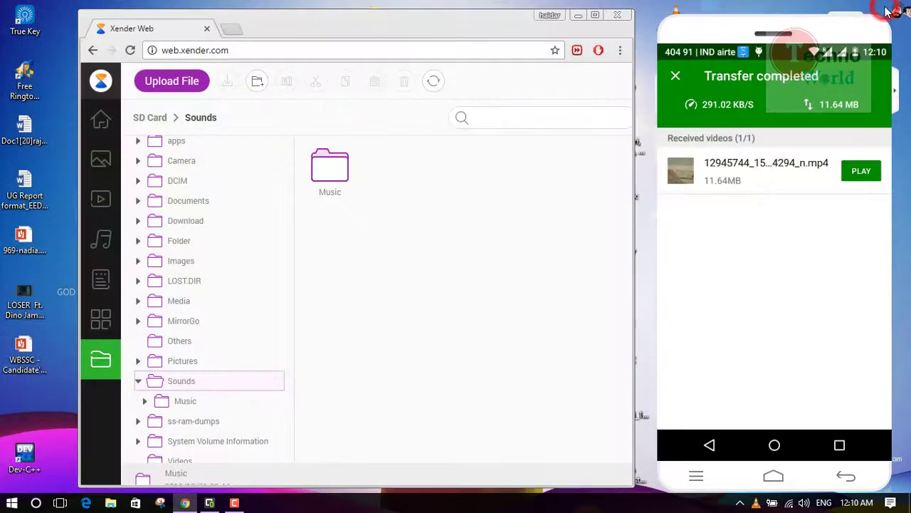
pyautogui.click(860, 184)
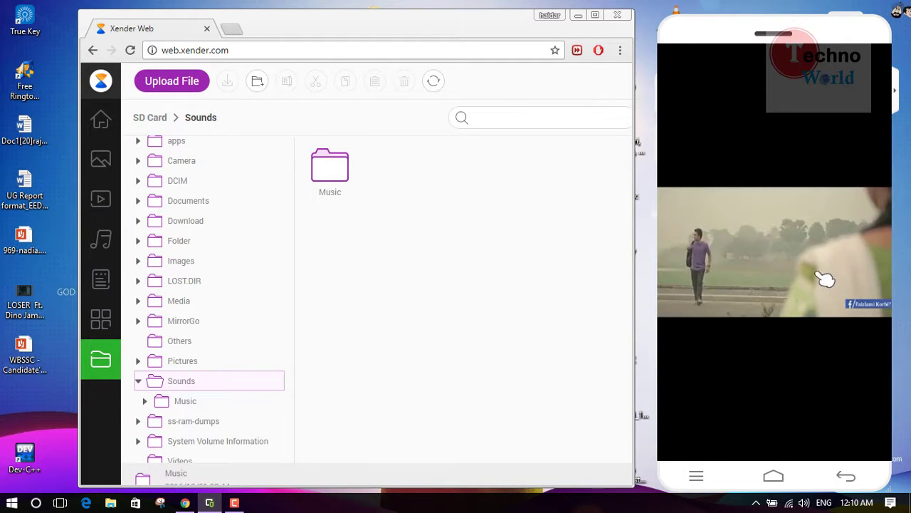
pyautogui.click(847, 475)
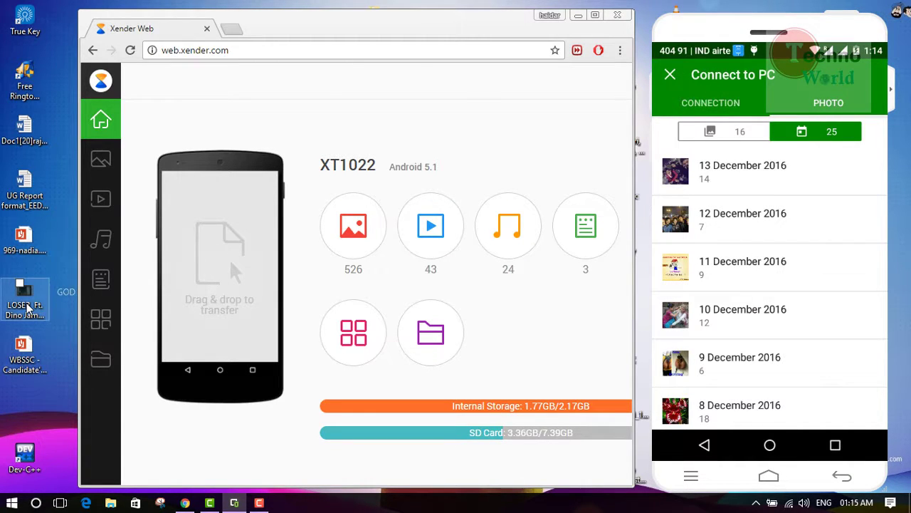
# - Upload LOSER Ft. Dino James.mp4 from the desktop through the home page's transfer area and close the phone's transfer screen
pyautogui.moveTo(30, 307); pyautogui.dragTo(225, 276)
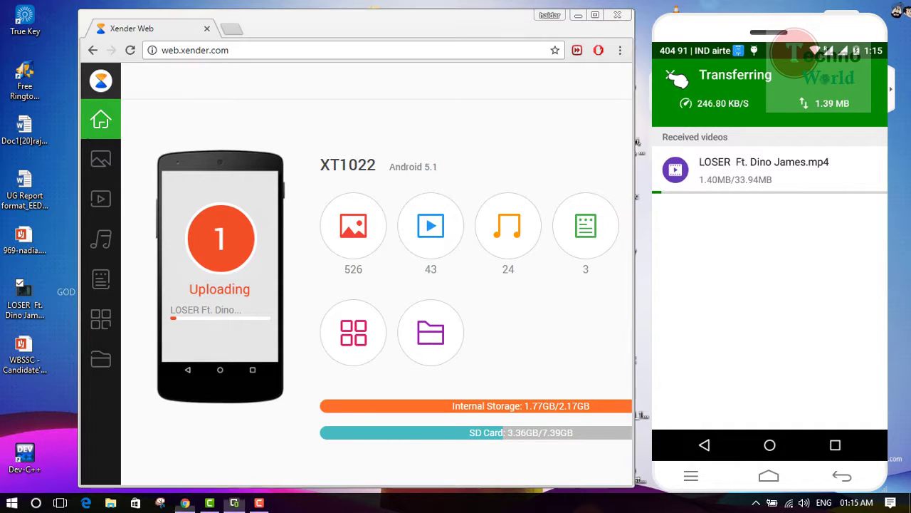
pyautogui.click(675, 77)
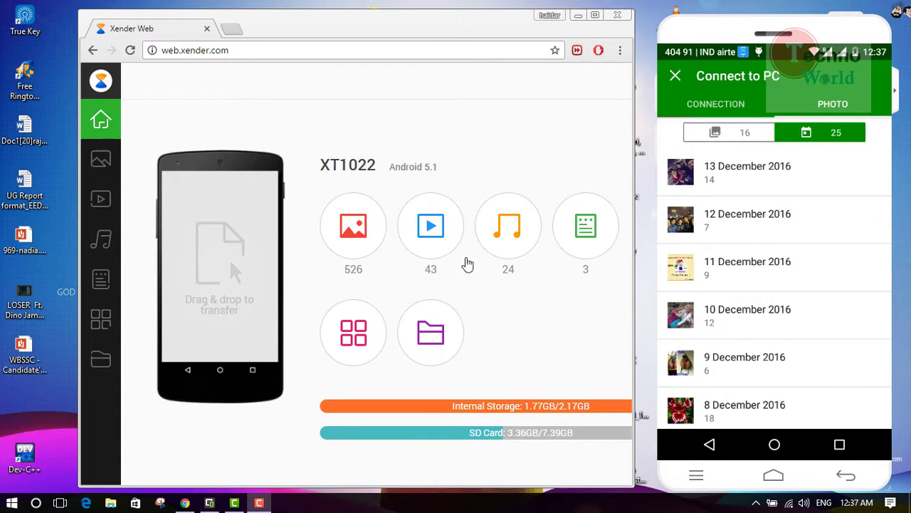
# - Open the phone's images in Xender Web and look through the Camera and Gallery views
pyautogui.click(101, 163)
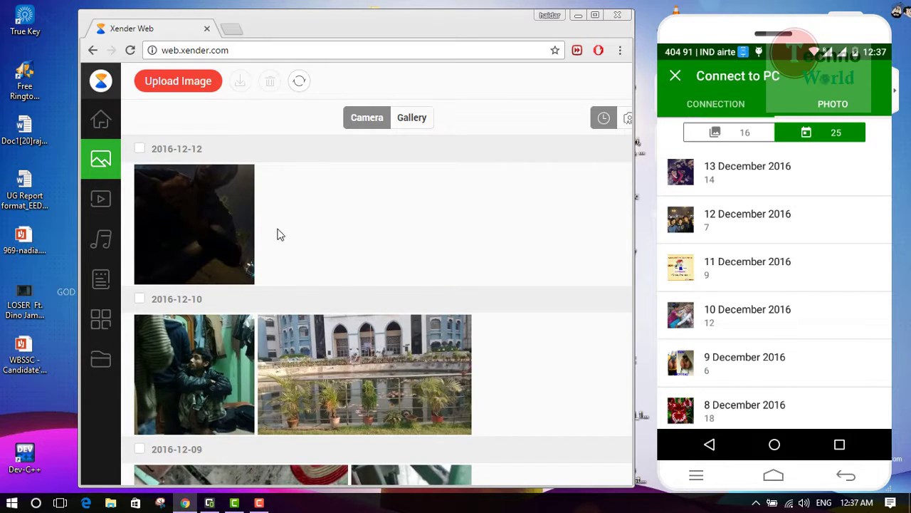
pyautogui.scroll(-3, 279, 234)
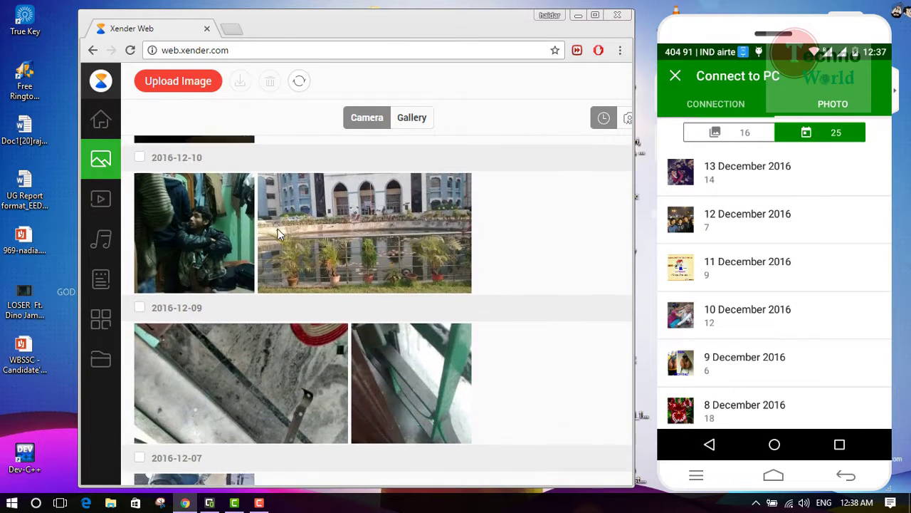
pyautogui.press('super+s')
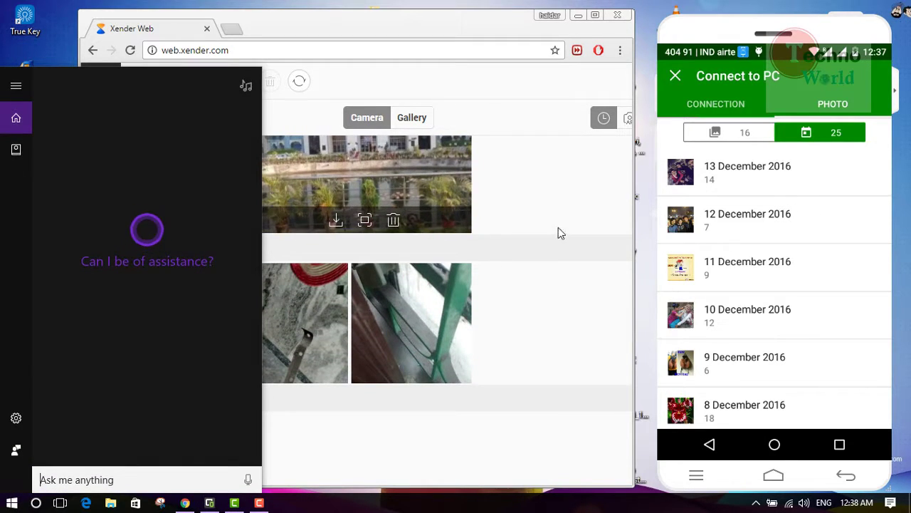
pyautogui.click(563, 193)
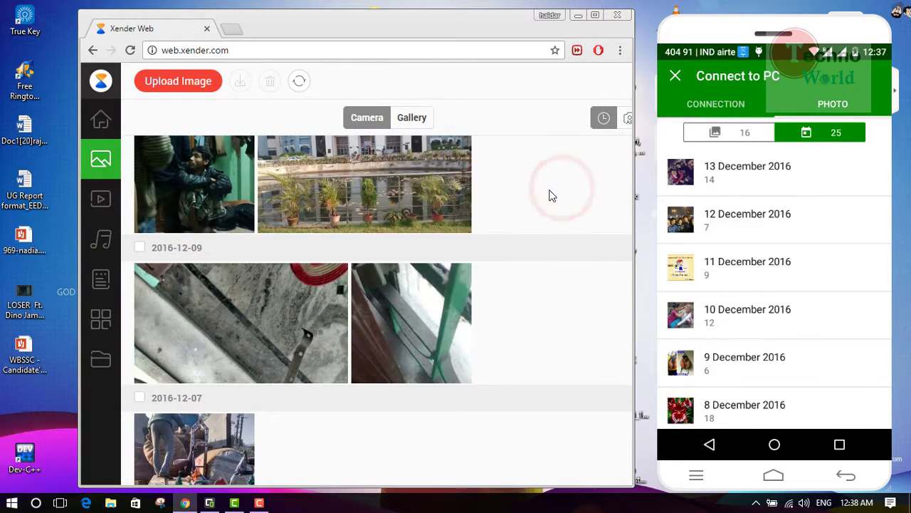
pyautogui.scroll(3, 550, 196)
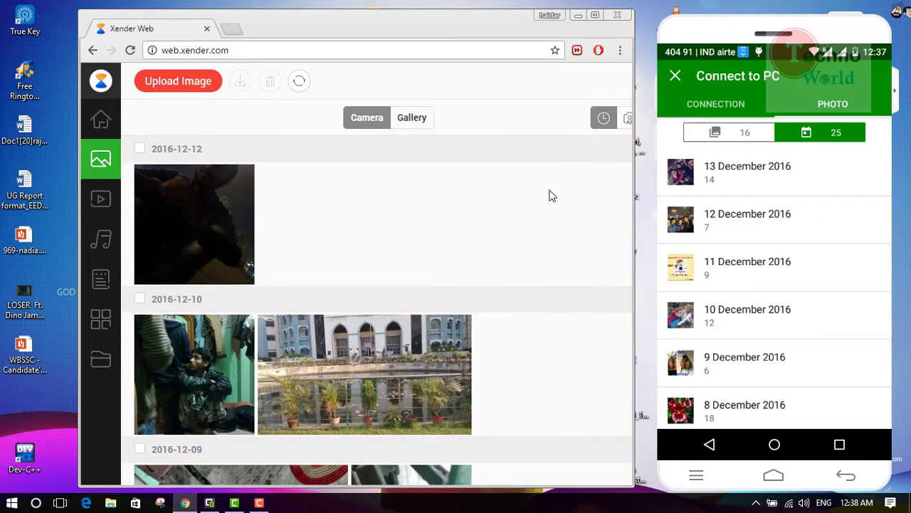
pyautogui.click(425, 120)
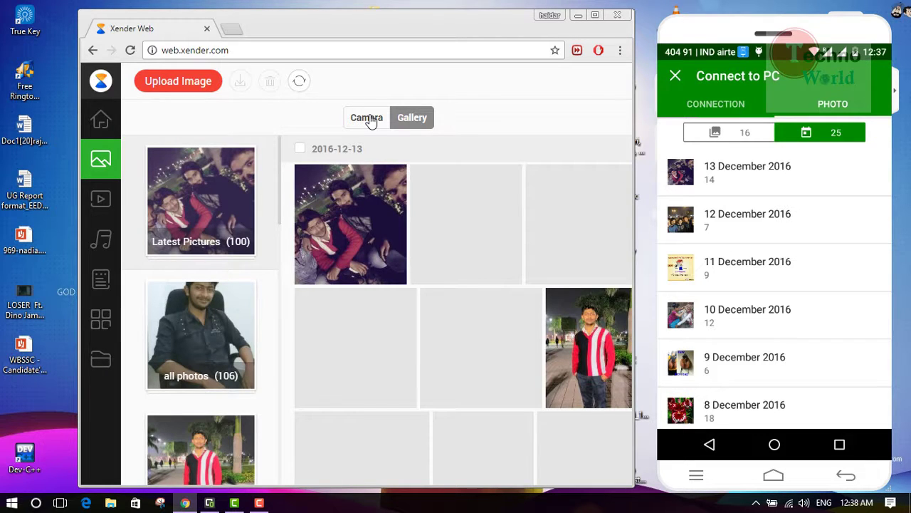
pyautogui.click(369, 119)
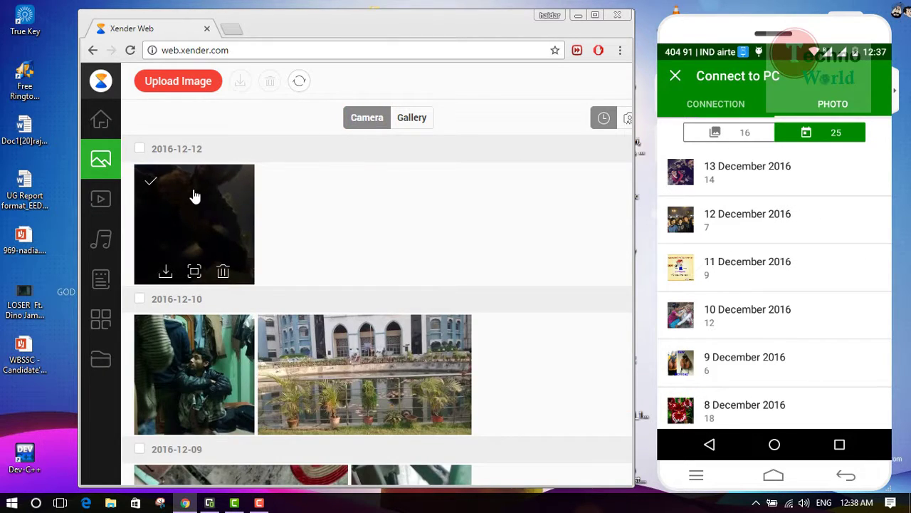
# - Download the 2016-12-12 camera photo on its own, and download it together with both 2016-12-10 photos
pyautogui.click(165, 277)
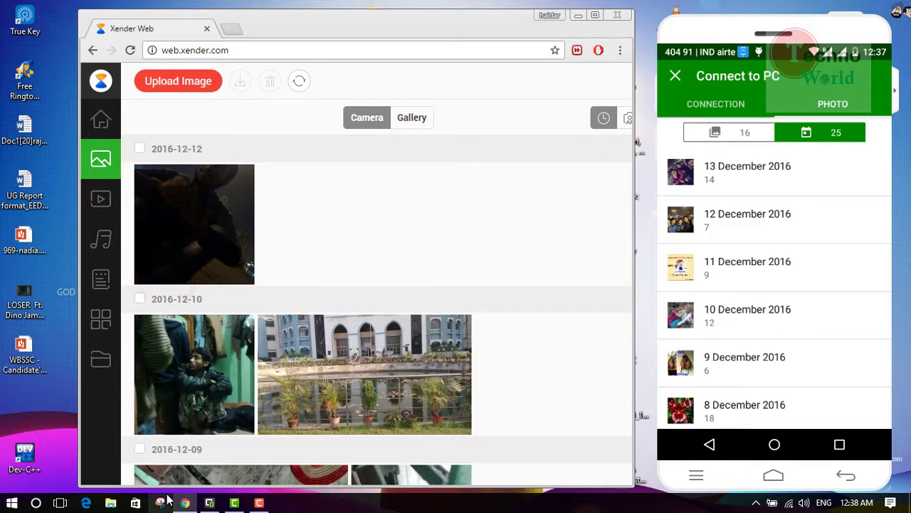
pyautogui.moveTo(181, 502)
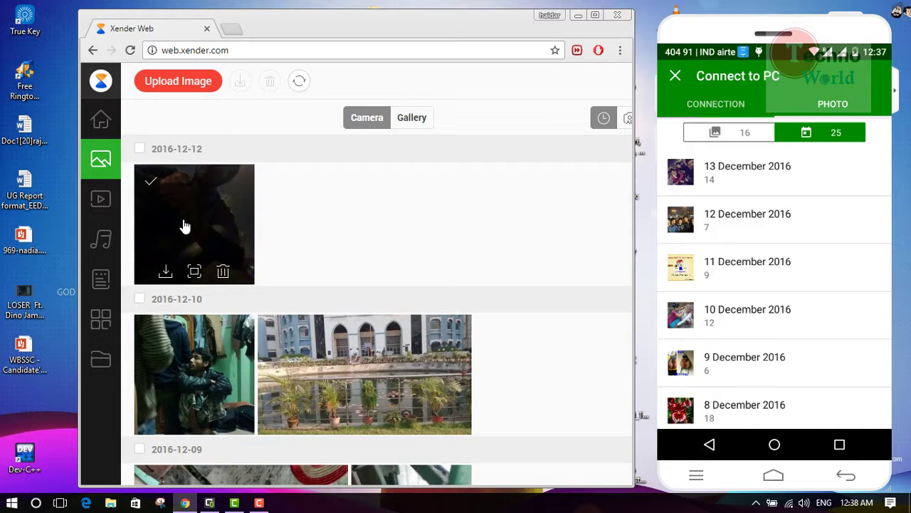
pyautogui.click(150, 181)
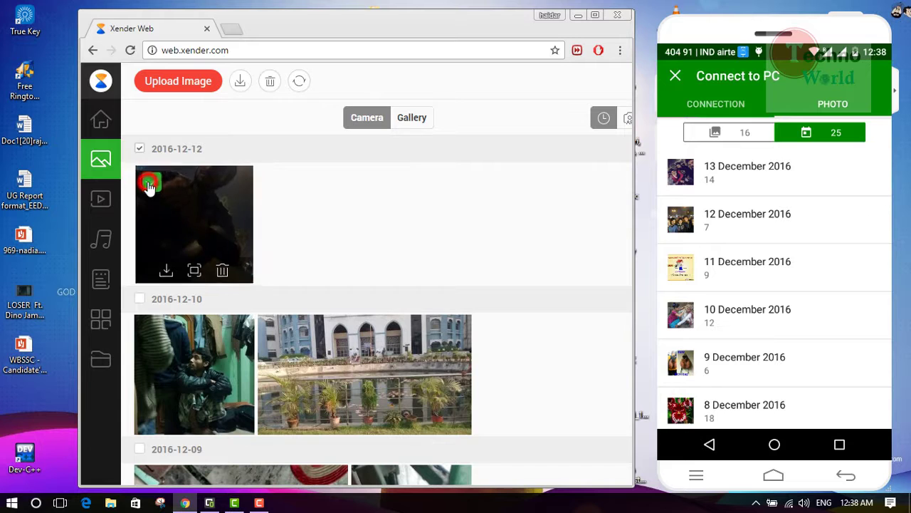
pyautogui.click(151, 333)
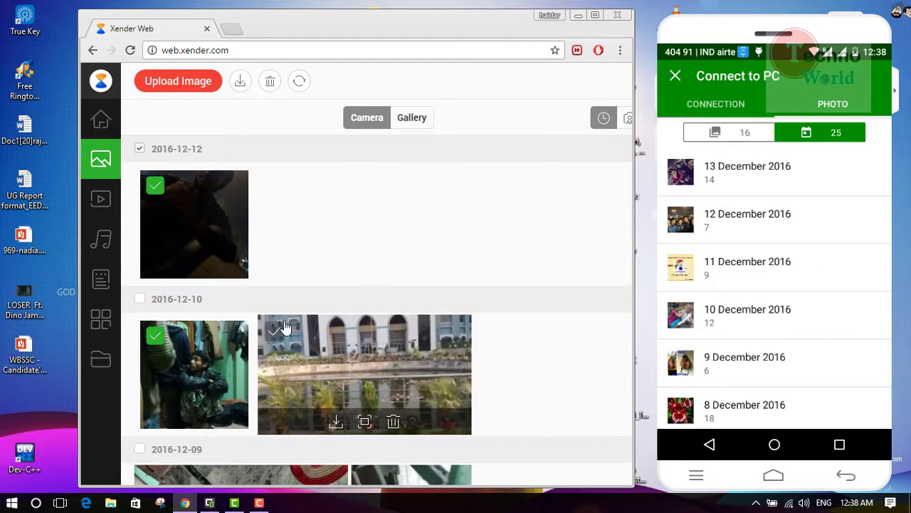
pyautogui.click(279, 329)
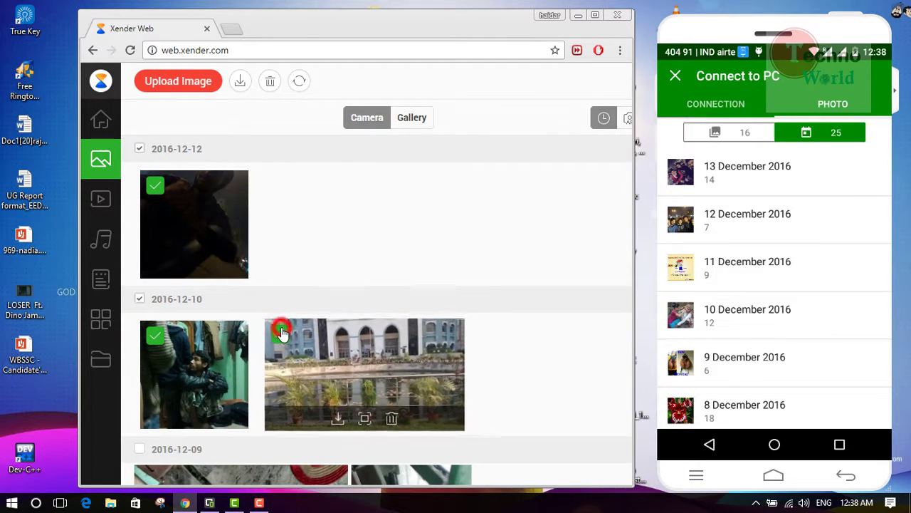
pyautogui.click(241, 82)
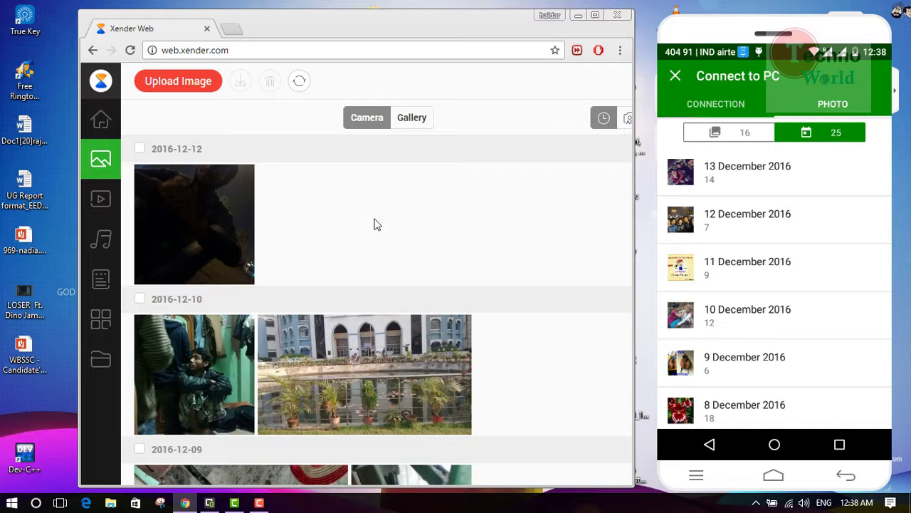
# - Open the phone's videos in Xender Web and look through the thumbnails
pyautogui.click(103, 201)
pyautogui.moveTo(293, 255)
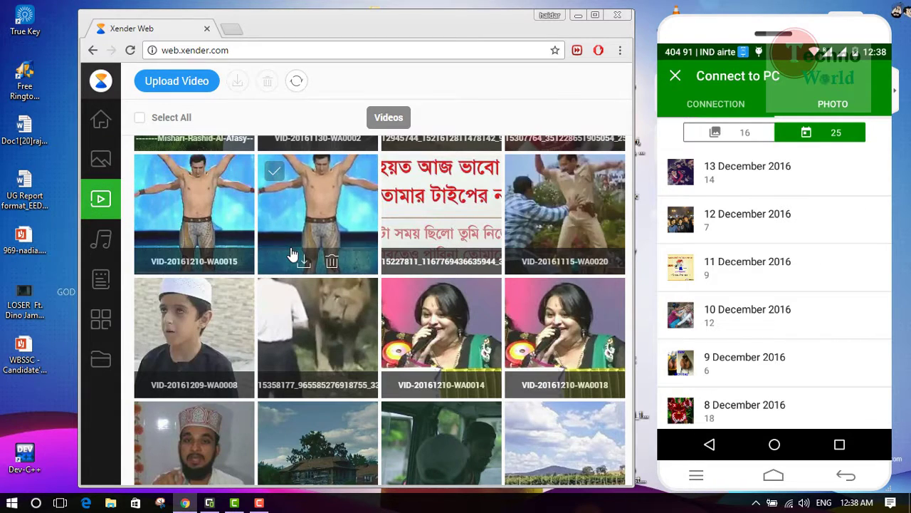
pyautogui.scroll(-1, 299, 249)
pyautogui.scroll(2, 321, 225)
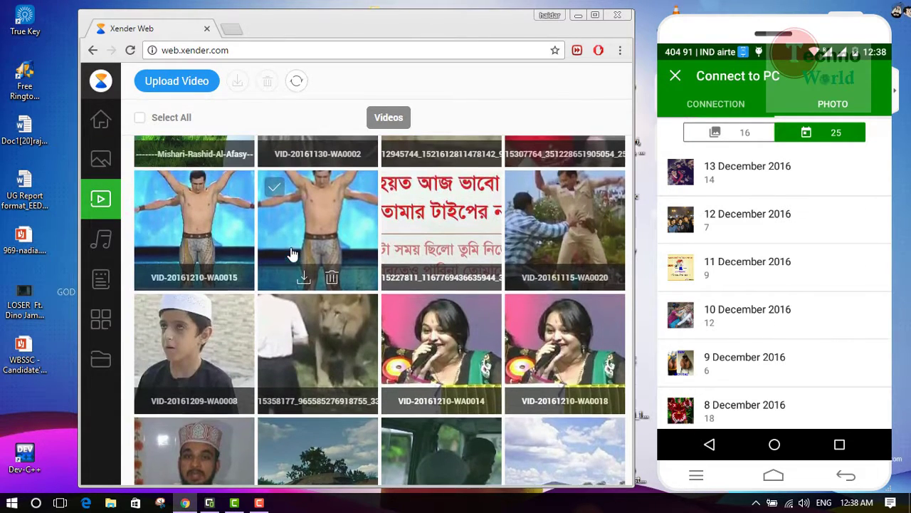
pyautogui.scroll(2, 358, 217)
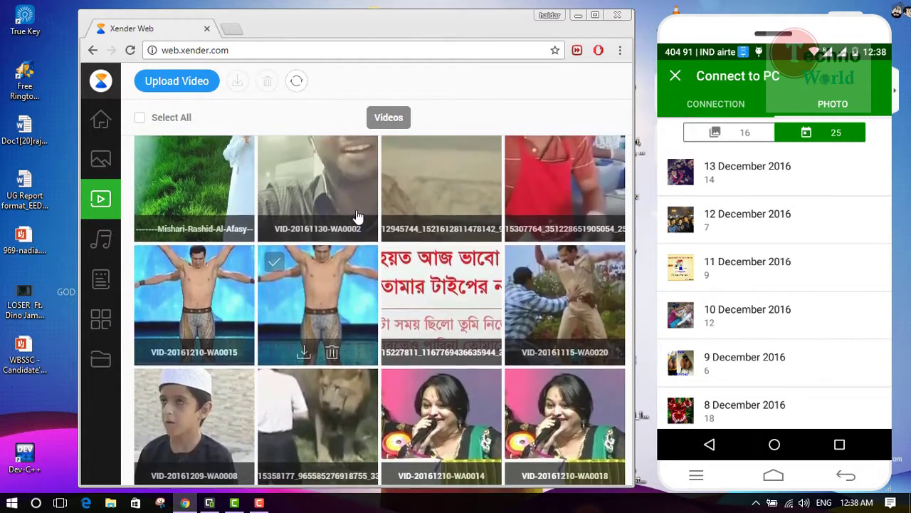
# - Request a download of the fourth video in the phone's video list and maximize the browser window
pyautogui.press('super+s')
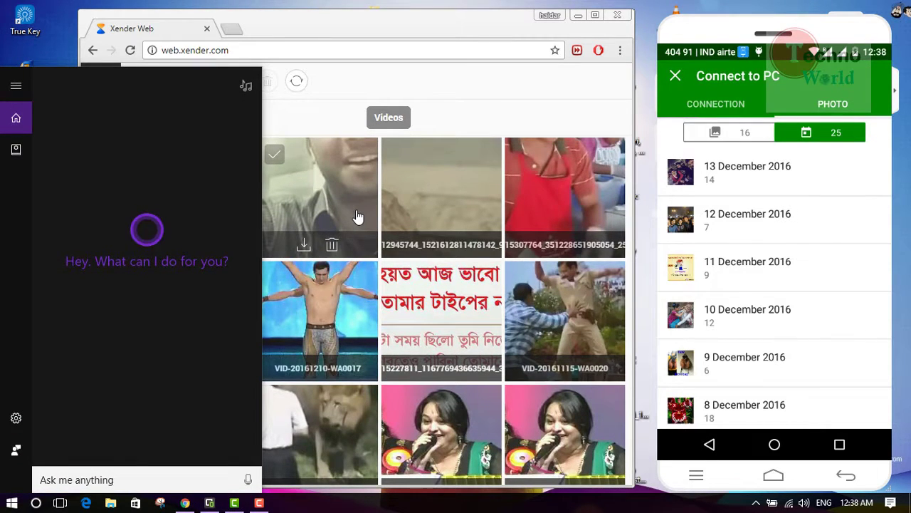
pyautogui.click(475, 83)
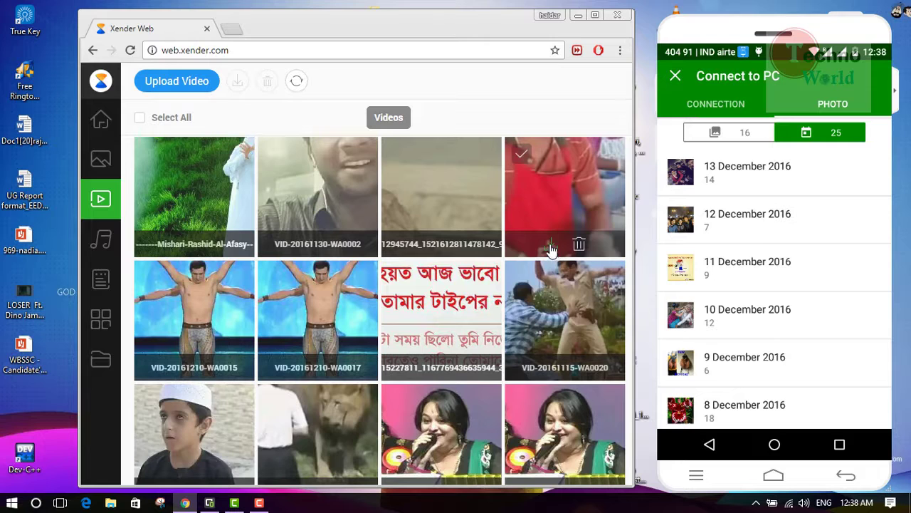
pyautogui.click(551, 246)
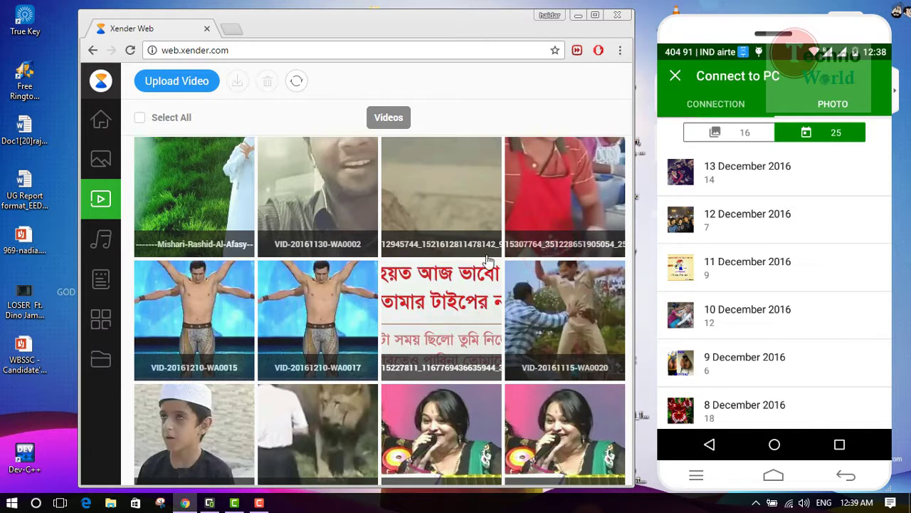
pyautogui.click(595, 15)
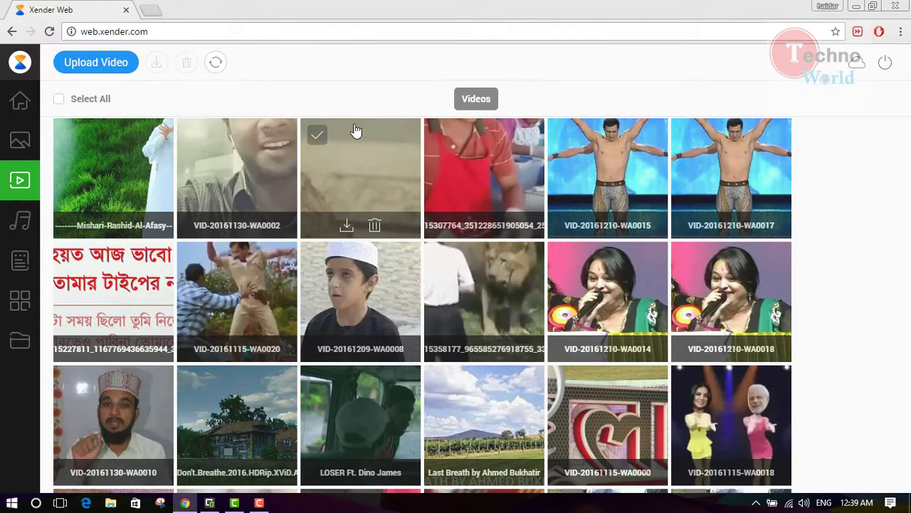
# - Try to download the third and fourth videos together, and cancel the pending save of IMG_20161212_202313574.jpg
pyautogui.rightClick(324, 140)
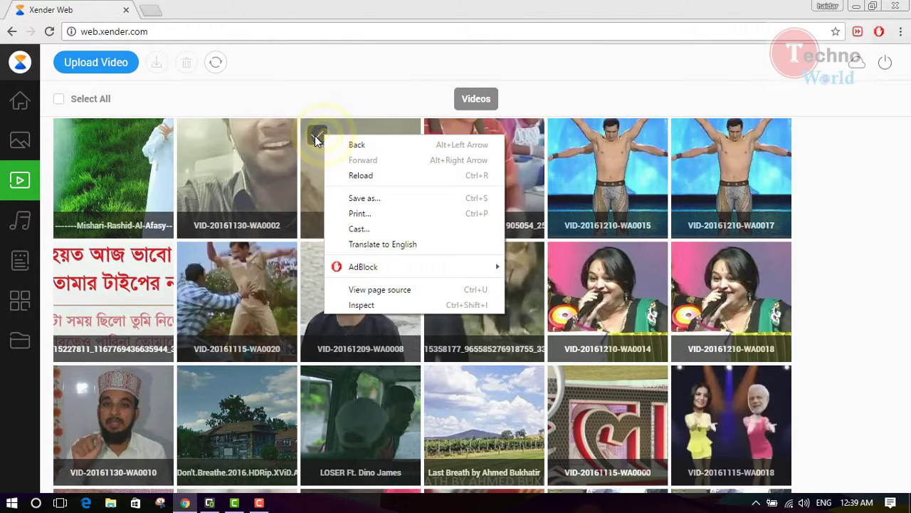
pyautogui.click(316, 135)
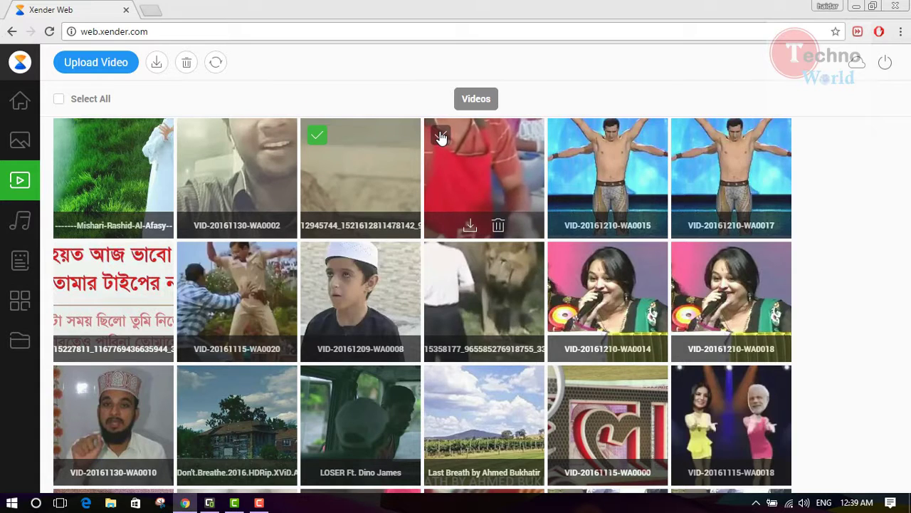
pyautogui.click(440, 136)
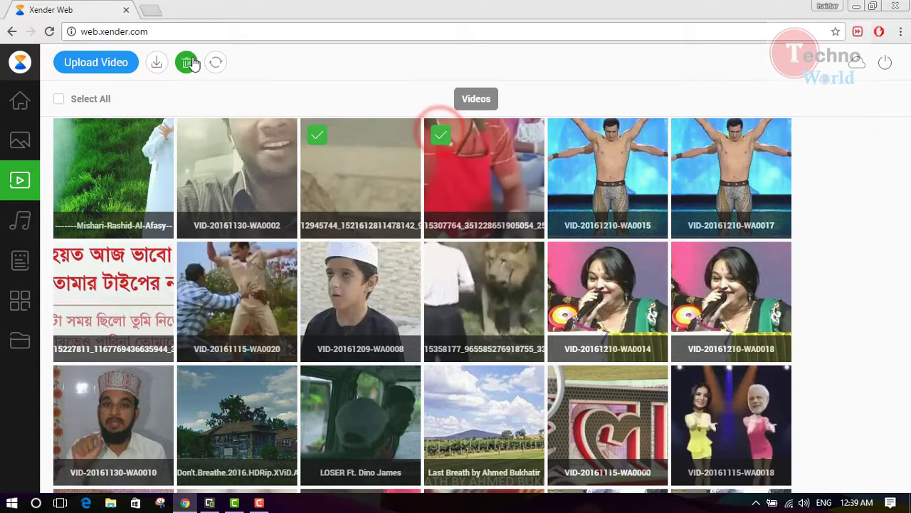
pyautogui.click(157, 64)
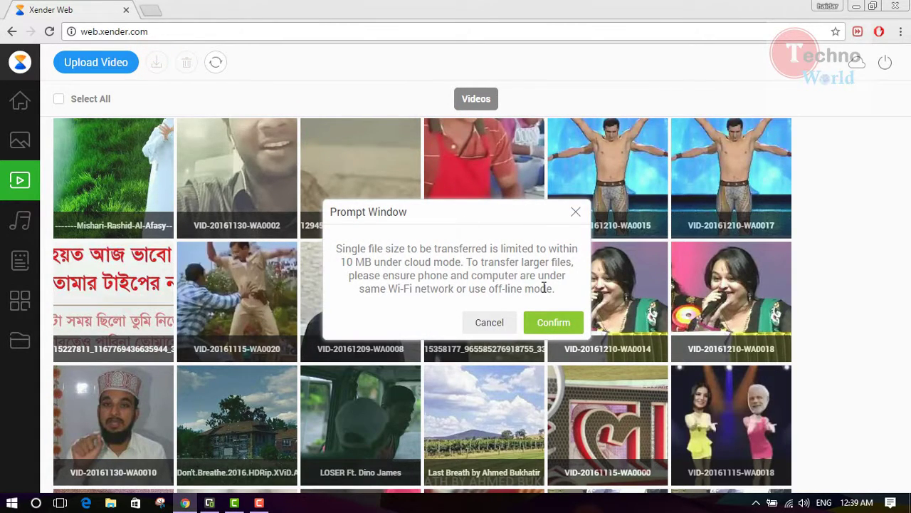
pyautogui.click(556, 322)
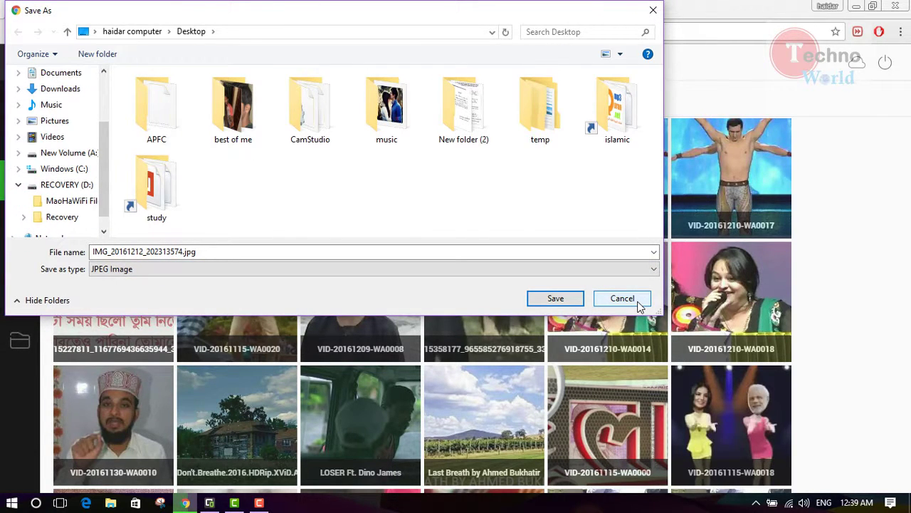
pyautogui.click(639, 306)
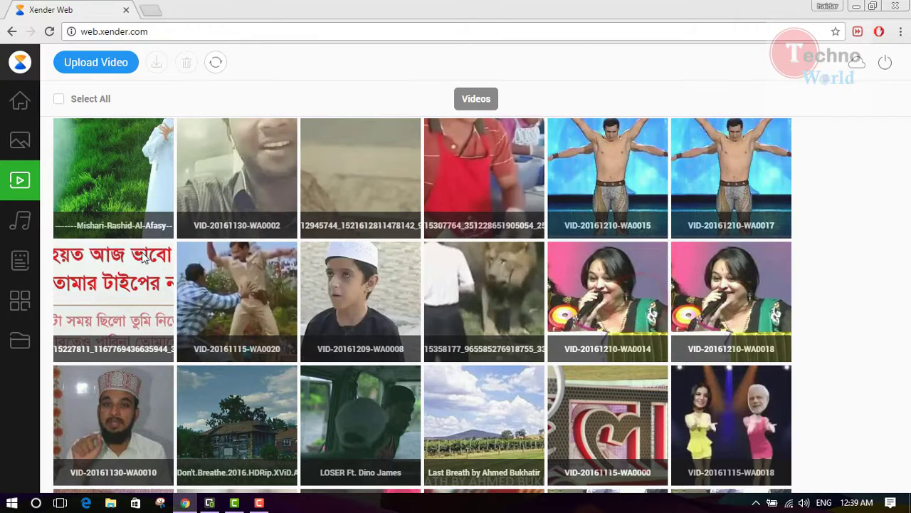
# - Open the phone's music in Xender Web, play 02 O Janiya - Webmusic.IN and raise the system volume
pyautogui.click(20, 222)
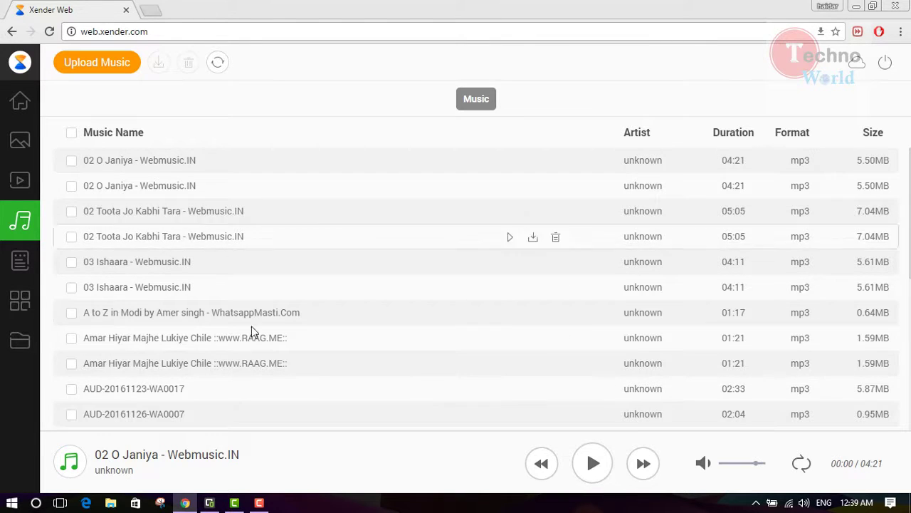
pyautogui.scroll(-1, 254, 338)
pyautogui.click(592, 465)
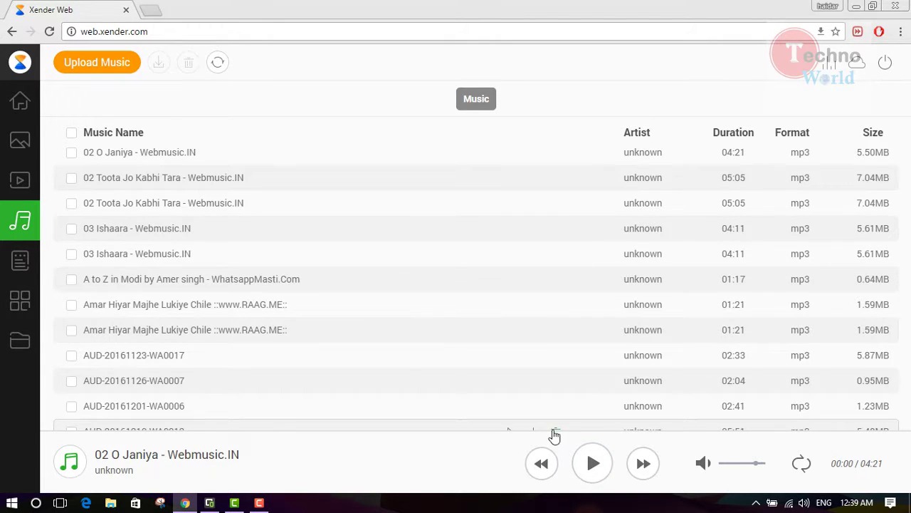
pyautogui.click(620, 460)
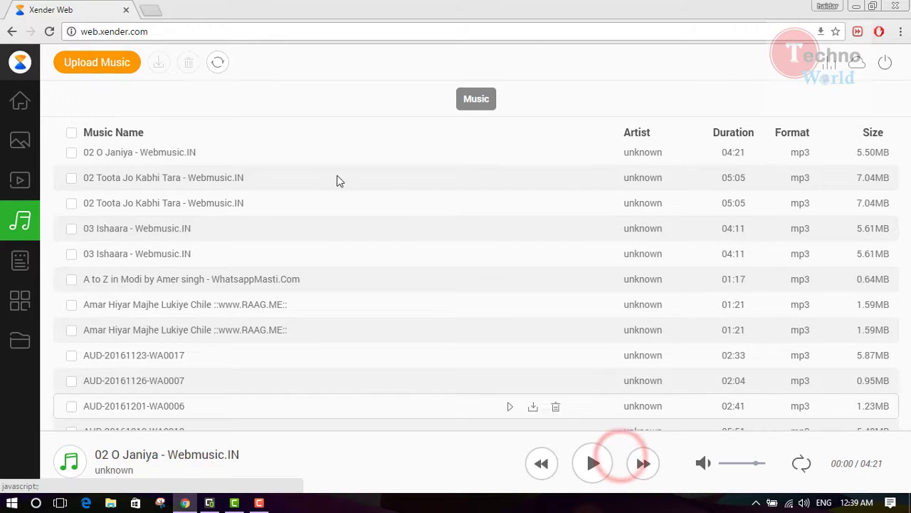
pyautogui.click(305, 159)
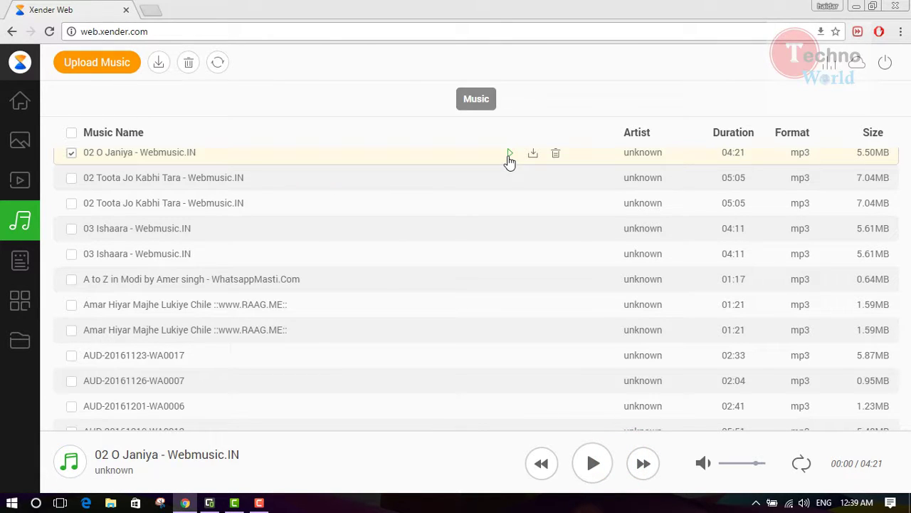
pyautogui.click(509, 153)
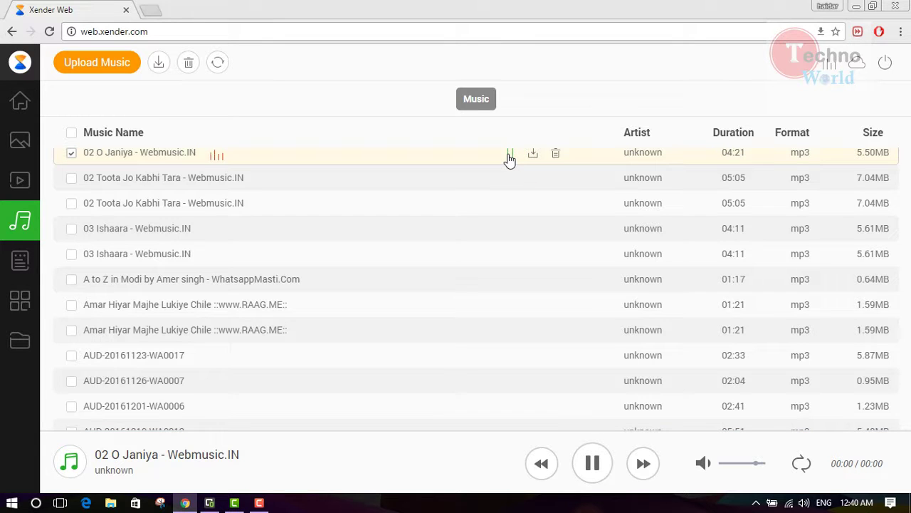
pyautogui.click(508, 155)
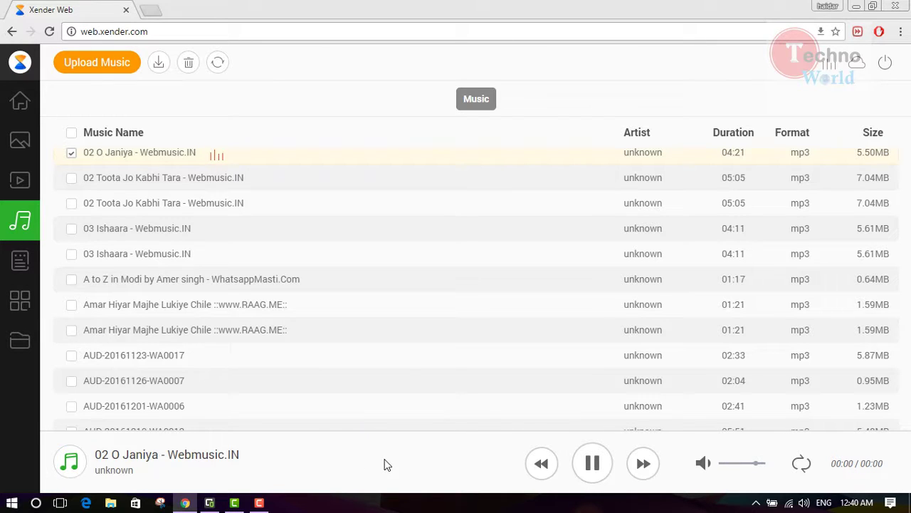
pyautogui.press('XF86AudioRaiseVolume')
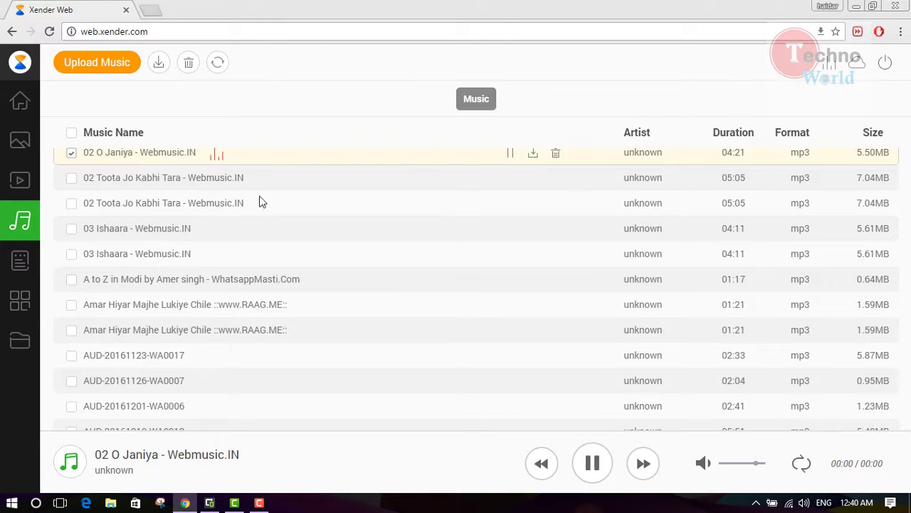
# - View the phone's documents in Xender Web and open its list of apps
pyautogui.click(10, 271)
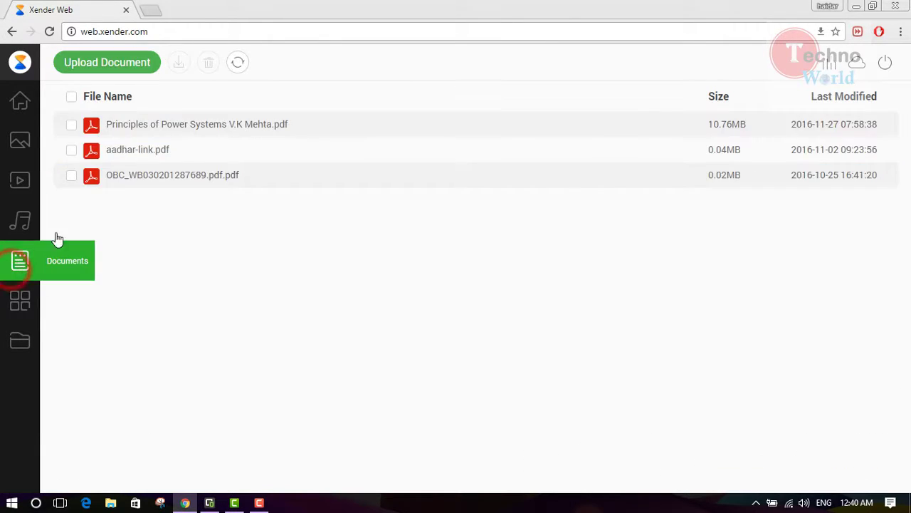
pyautogui.click(32, 311)
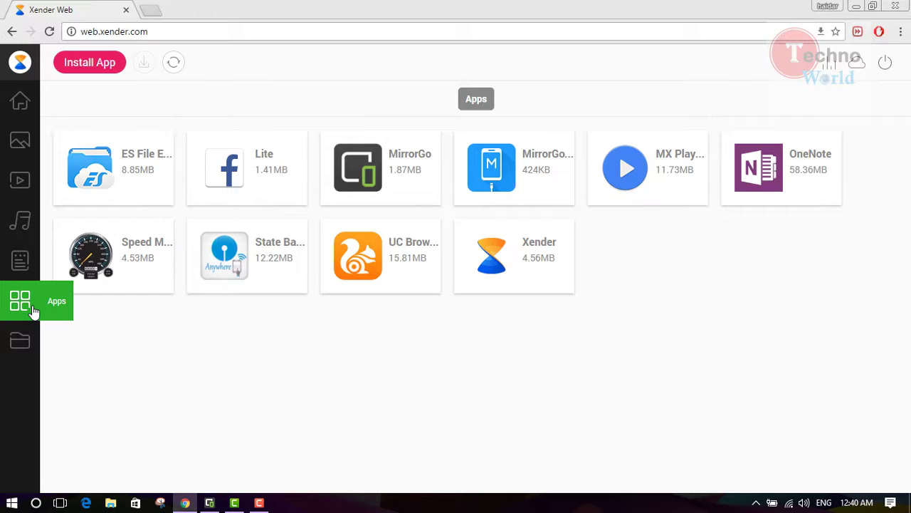
# - Download the ES File Explorer app to the desktop as ES File Explorer_V4.1.3.1.apk
pyautogui.moveTo(143, 197)
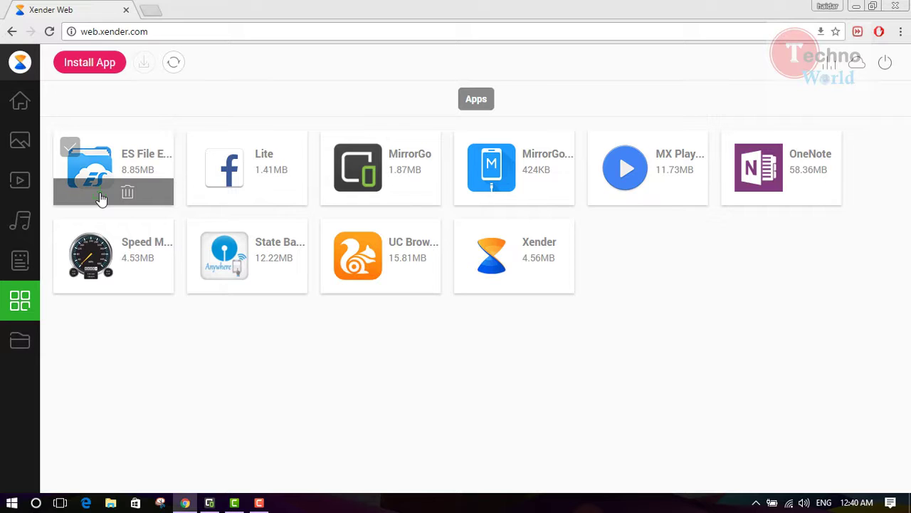
pyautogui.moveTo(292, 190)
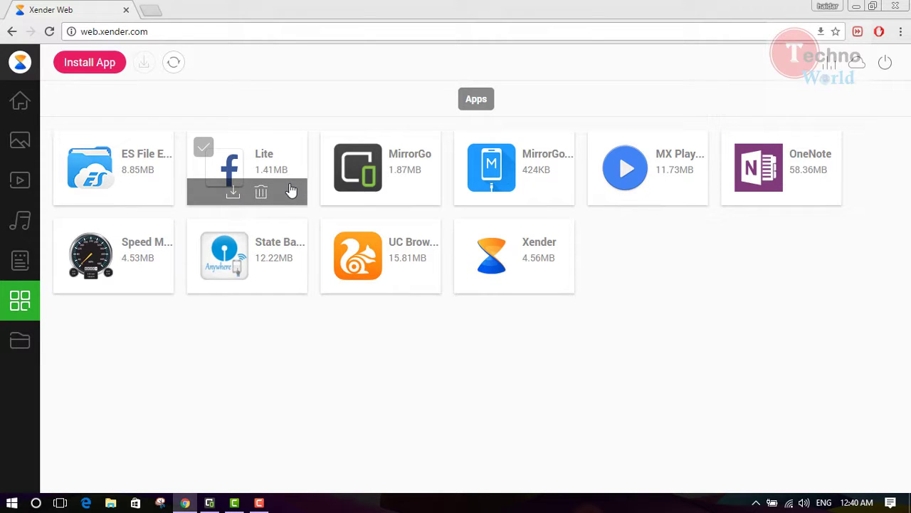
pyautogui.moveTo(103, 186)
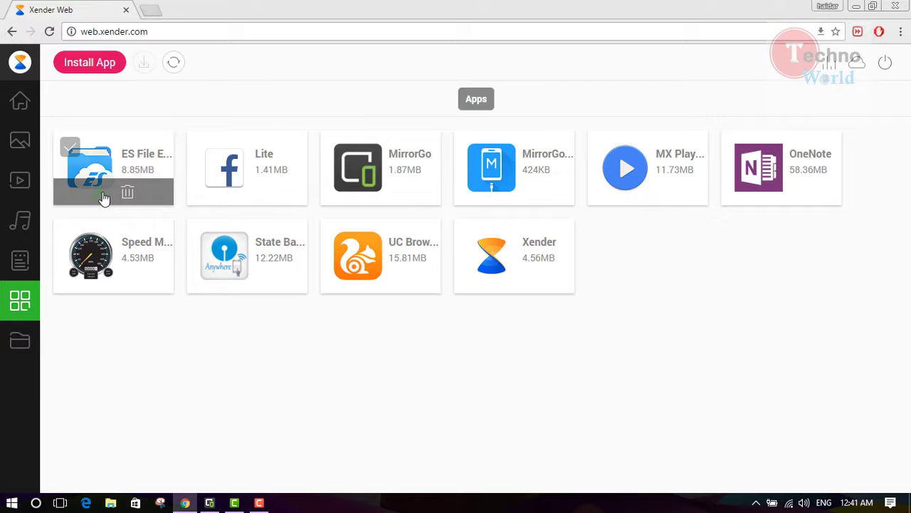
pyautogui.click(103, 193)
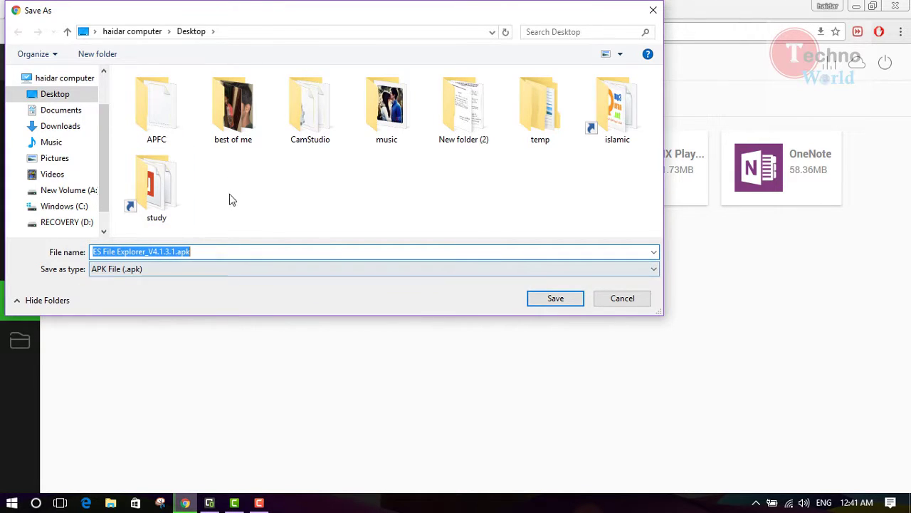
pyautogui.click(561, 302)
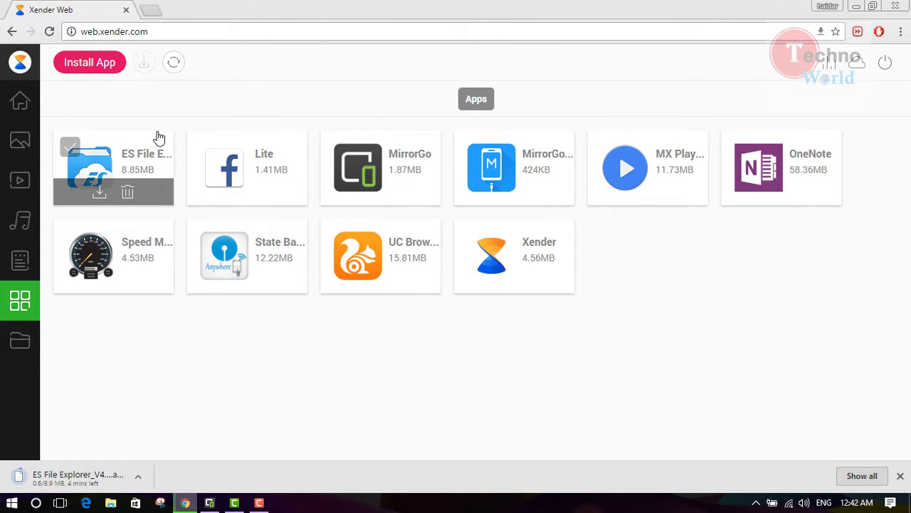
# - Select the ES File Explorer, Lite and both MirrorGo apps for a batch download
pyautogui.click(69, 146)
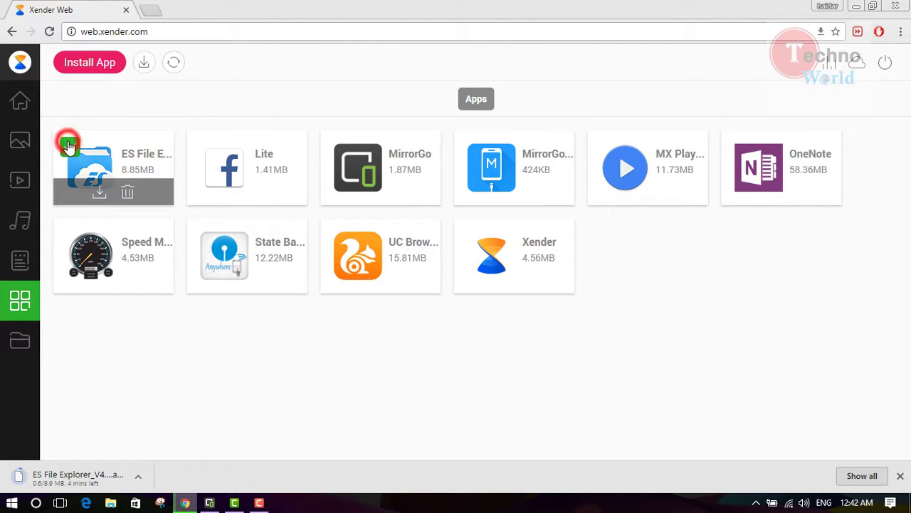
pyautogui.click(205, 147)
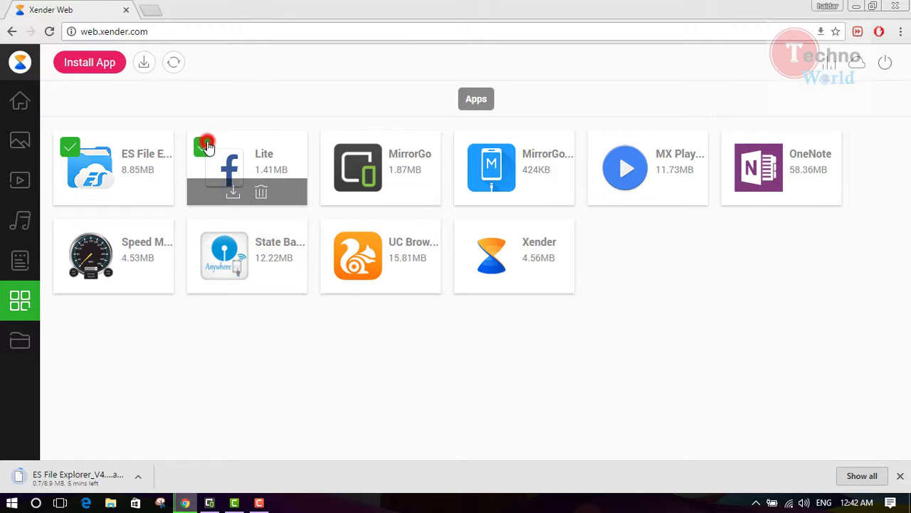
pyautogui.click(341, 142)
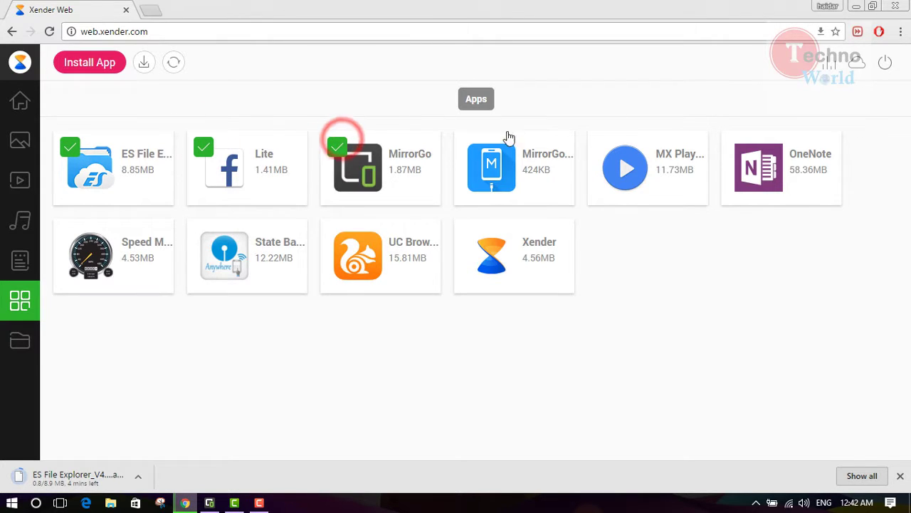
pyautogui.click(472, 145)
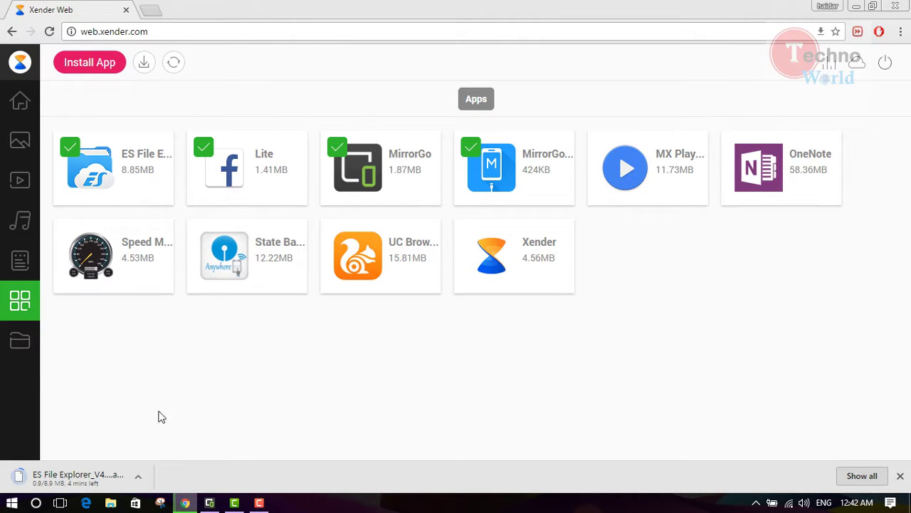
# - Cancel the running ES File Explorer download and open the phone's file storage in Xender Web
pyautogui.click(140, 477)
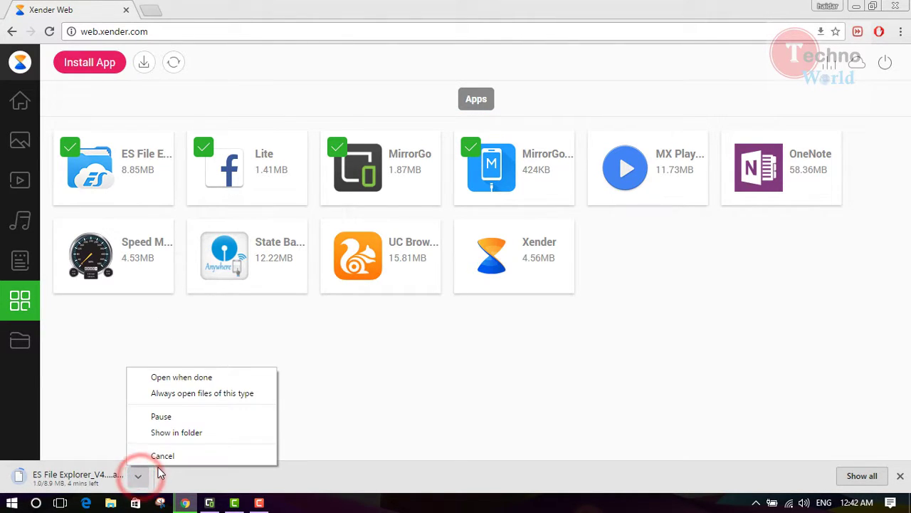
pyautogui.click(158, 455)
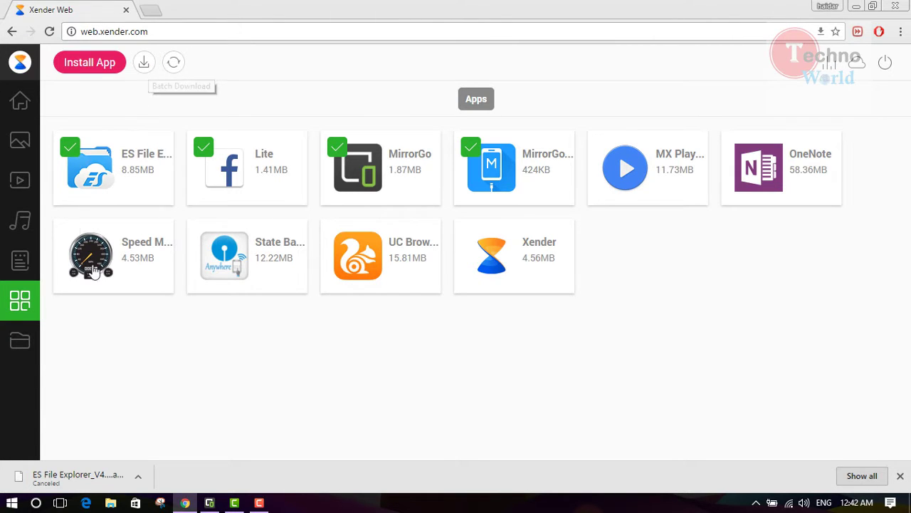
pyautogui.click(17, 345)
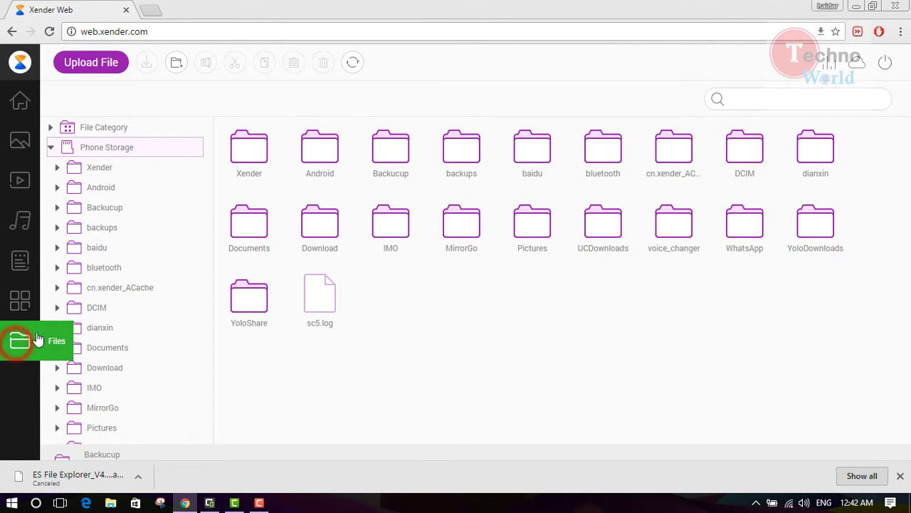